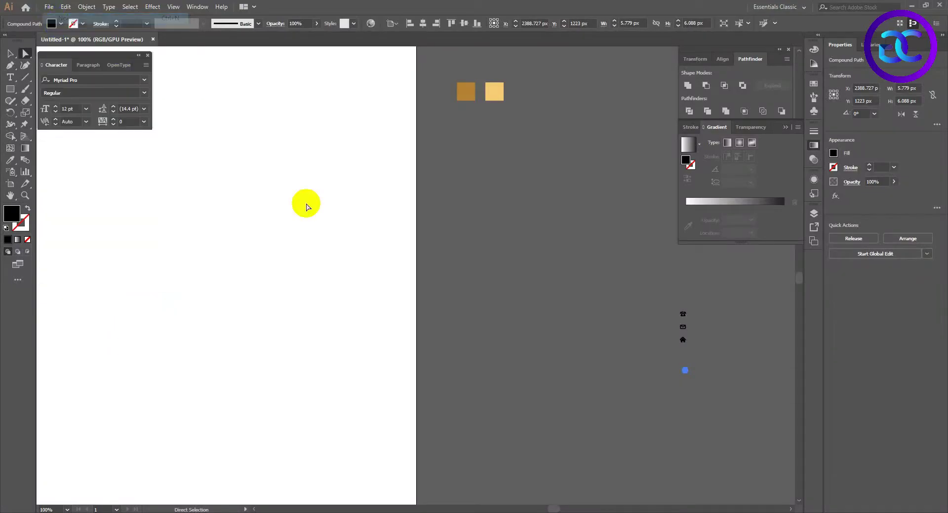
Create a new landscape document, 3.5 × 2 in, with two artboards and a 0.125 in bleed on all sides.
{"action": "double_click", "coordinate": [618, 233]}
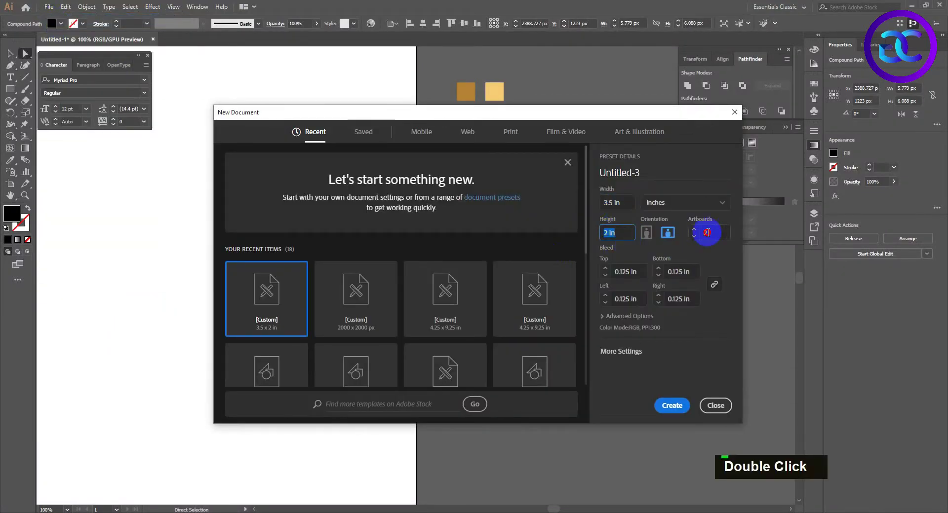
{"action": "left_click", "coordinate": [677, 411]}
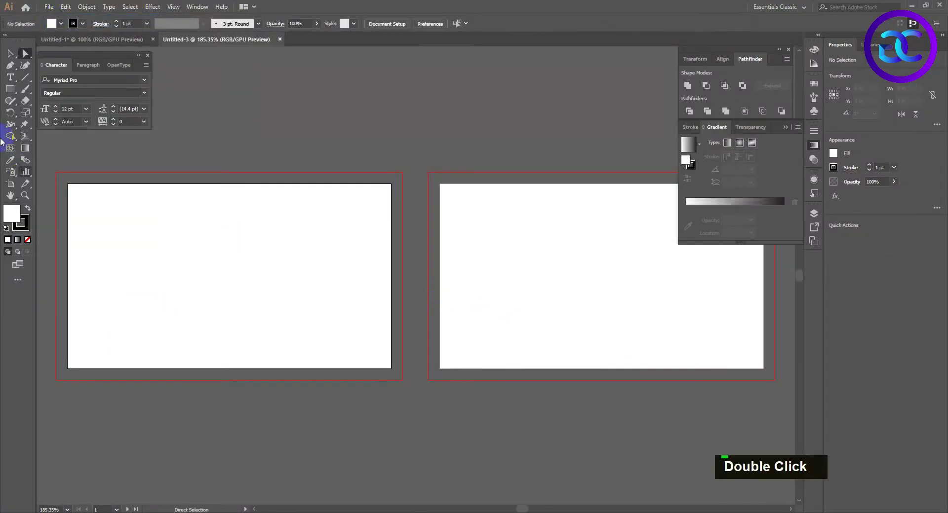
Draw a 3.5 × 2 in rectangle without a stroke exactly over the first artboard and fill it black.
{"action": "left_click", "coordinate": [10, 77]}
{"action": "left_click", "coordinate": [11, 90]}
{"action": "left_click", "coordinate": [74, 24]}
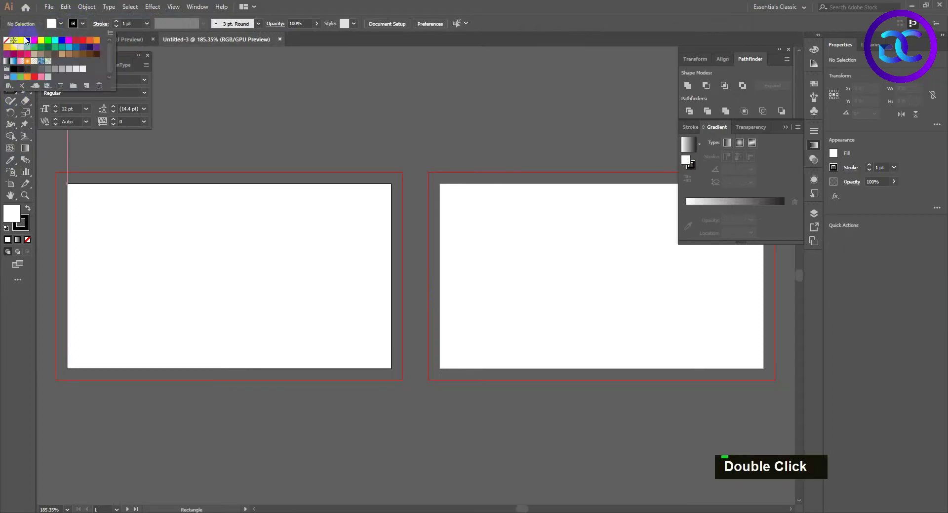
{"action": "left_click", "coordinate": [6, 40]}
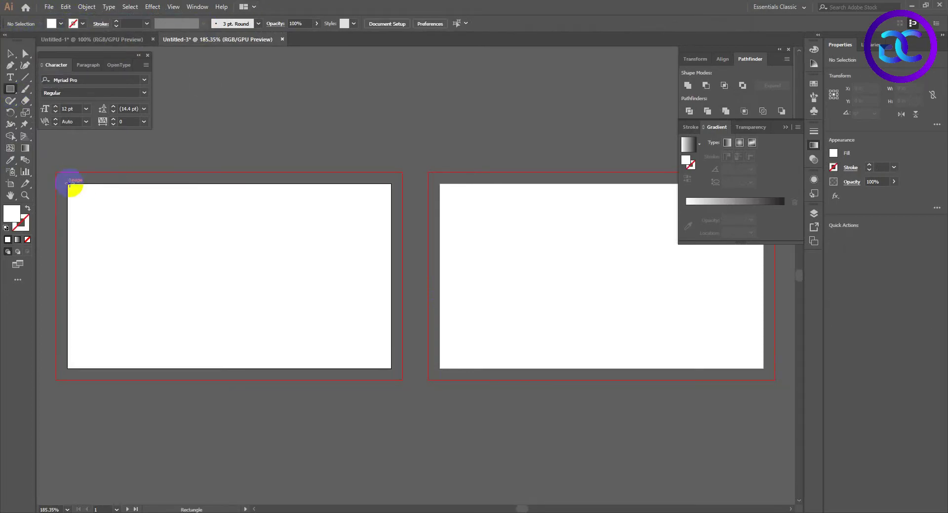
{"action": "left_click_drag", "start_coordinate": [68, 185], "coordinate": [391, 372]}
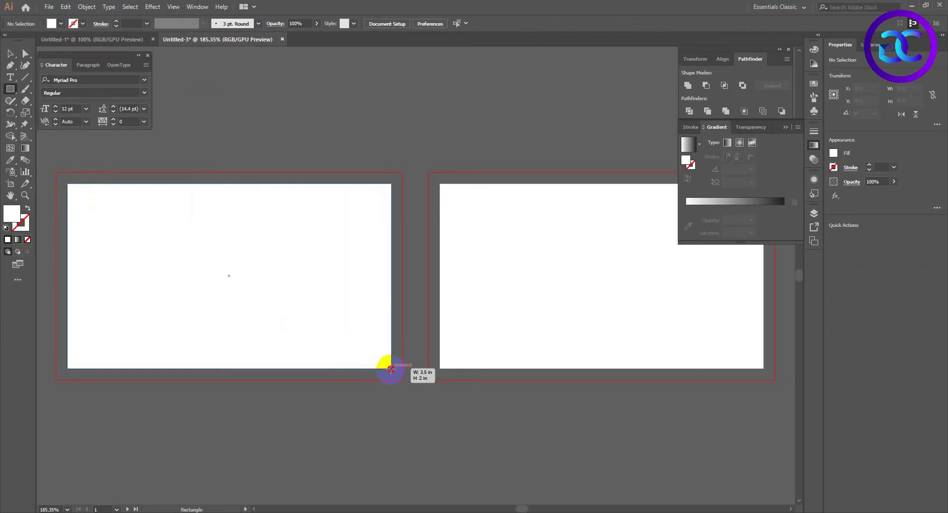
{"action": "left_click", "coordinate": [55, 23]}
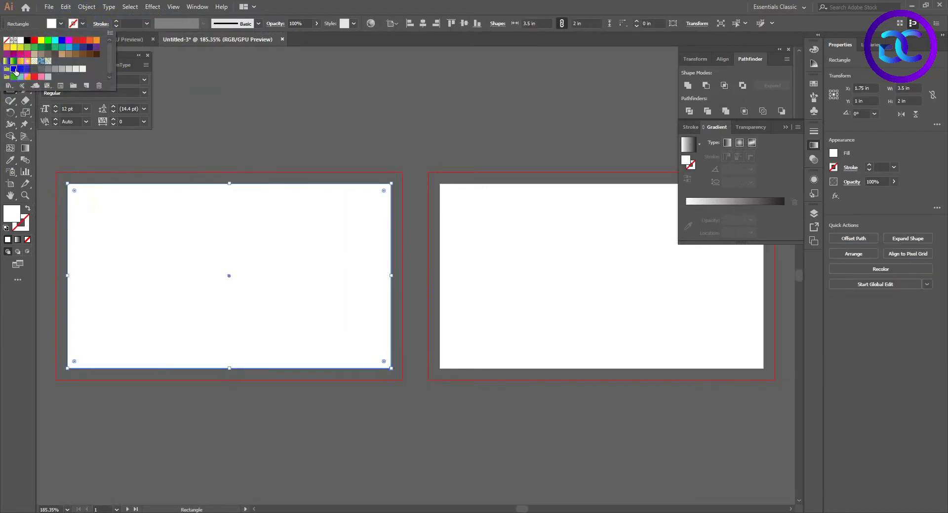
{"action": "left_click", "coordinate": [15, 71]}
Offset the black rectangle's path by -0.125 in and turn the offset copy into a locked guide.
{"action": "key", "text": "v"}
{"action": "left_click", "coordinate": [260, 190]}
{"action": "left_click", "coordinate": [65, 7]}
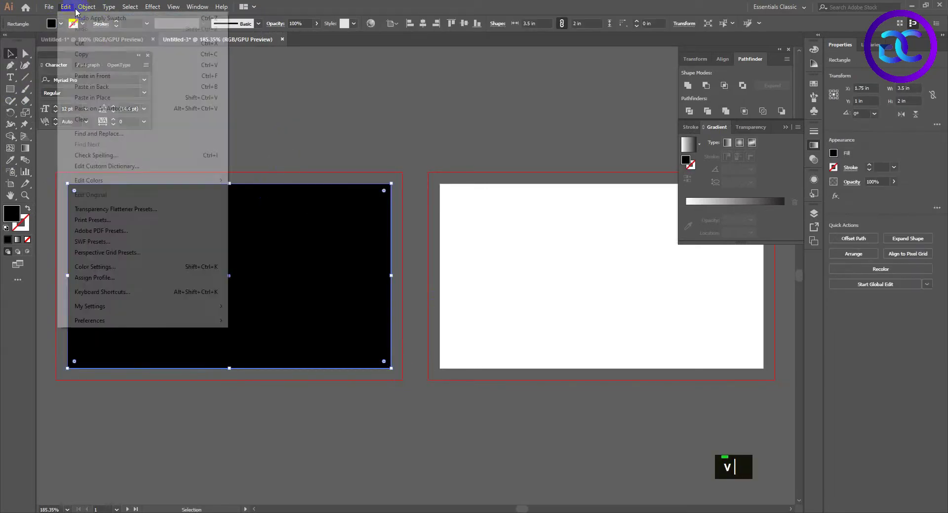
{"action": "mouse_move", "coordinate": [105, 231]}
{"action": "left_click", "coordinate": [257, 266]}
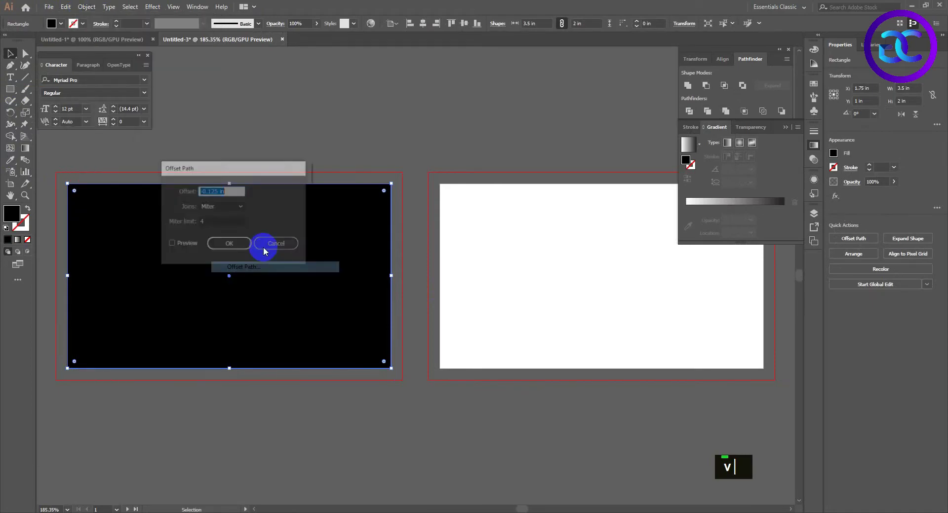
{"action": "left_click", "coordinate": [172, 243]}
{"action": "left_click", "coordinate": [229, 243]}
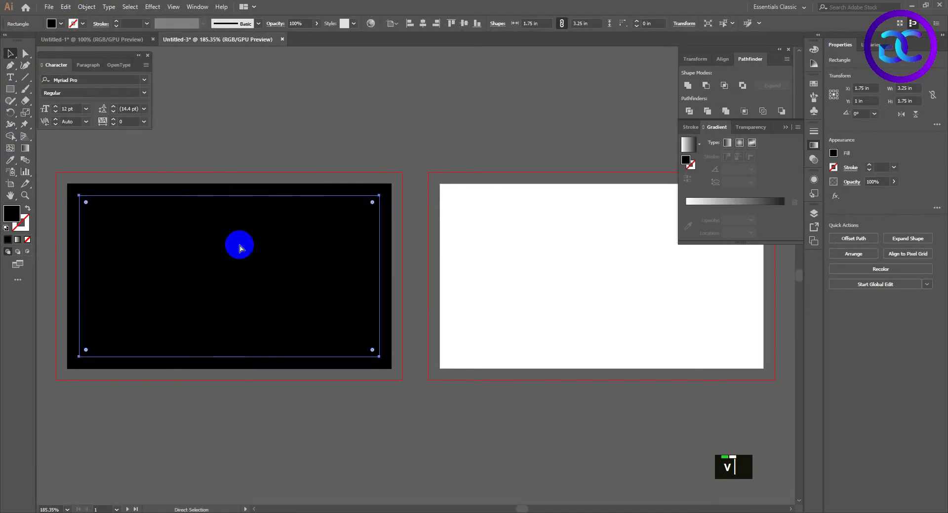
{"action": "key", "text": "ctrl+5"}
{"action": "key", "text": "ctrl+2"}
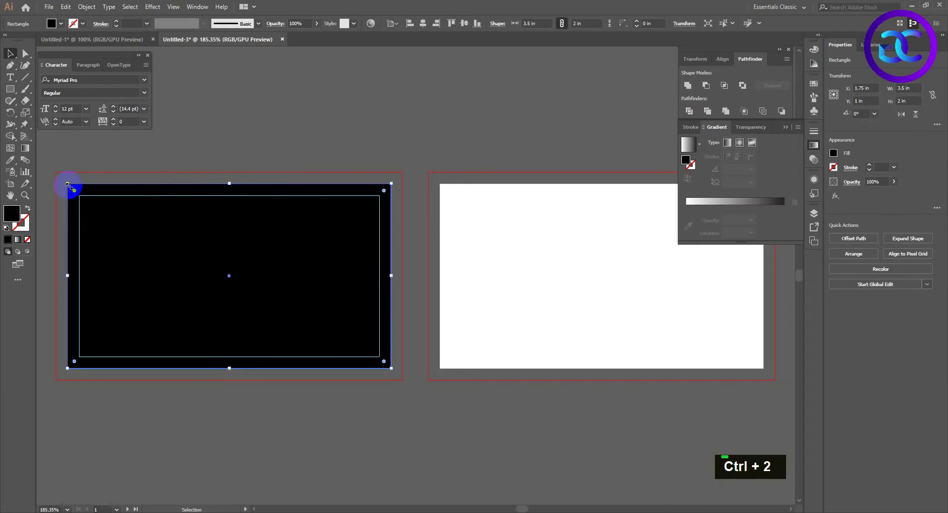
Extend the black rectangle to the first artboard's bleed edges and duplicate it onto the second artboard, resized to 3.5 × 2 in.
{"action": "left_click_drag", "start_coordinate": [67, 183], "coordinate": [56, 171]}
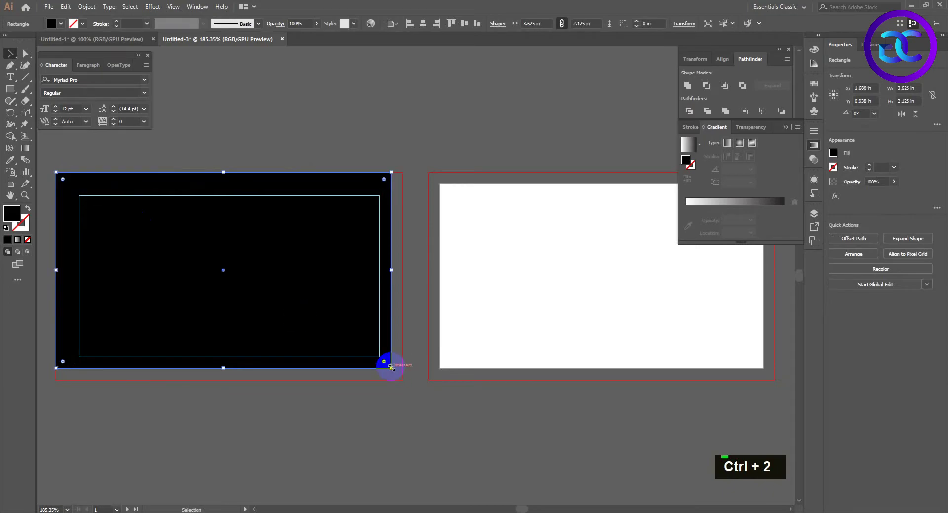
{"action": "left_click_drag", "start_coordinate": [391, 368], "coordinate": [403, 380]}
{"action": "left_click_drag", "start_coordinate": [252, 281], "coordinate": [624, 282]}
{"action": "left_click_drag", "start_coordinate": [429, 173], "coordinate": [440, 184]}
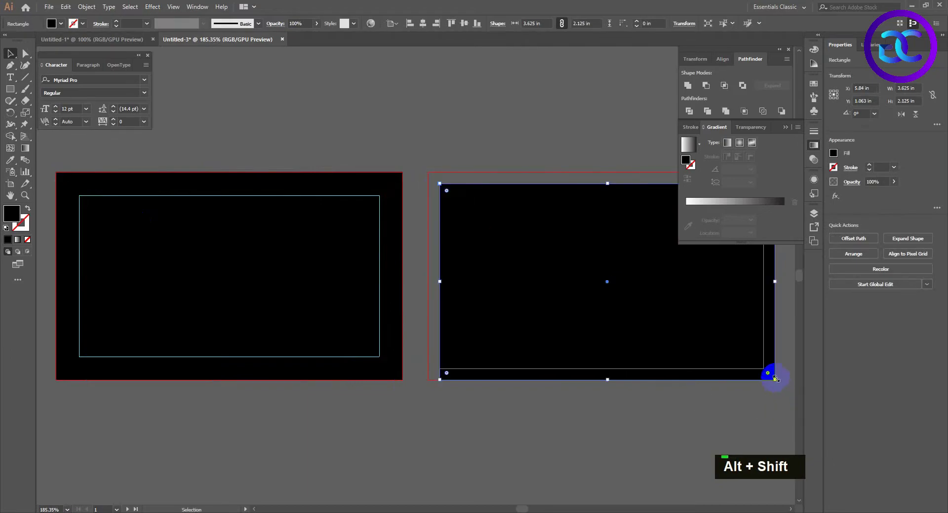
{"action": "left_click_drag", "start_coordinate": [774, 379], "coordinate": [763, 368]}
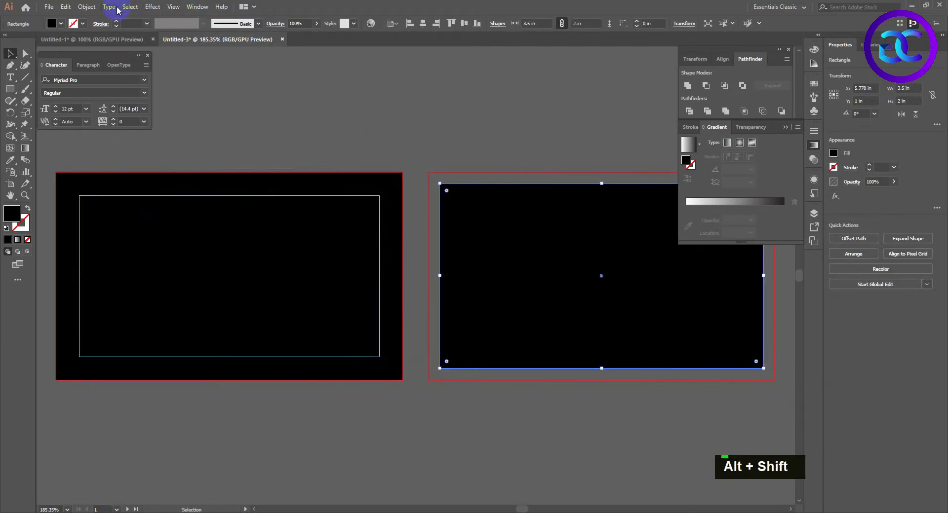
Offset the second artboard's rectangle inward by 0.125 in and turn the offset path into a locked guide.
{"action": "left_click", "coordinate": [87, 7]}
{"action": "mouse_move", "coordinate": [117, 230]}
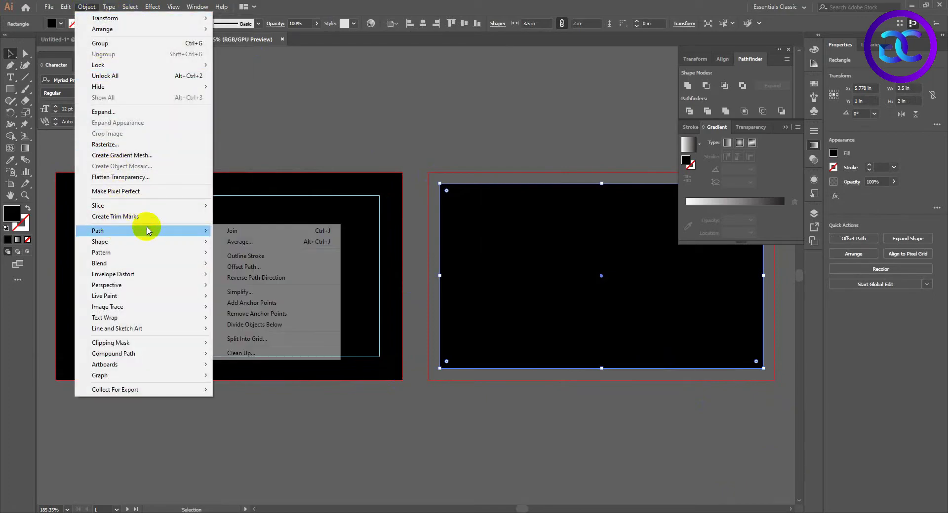
{"action": "left_click", "coordinate": [249, 267]}
{"action": "left_click", "coordinate": [170, 245]}
{"action": "left_click", "coordinate": [218, 243]}
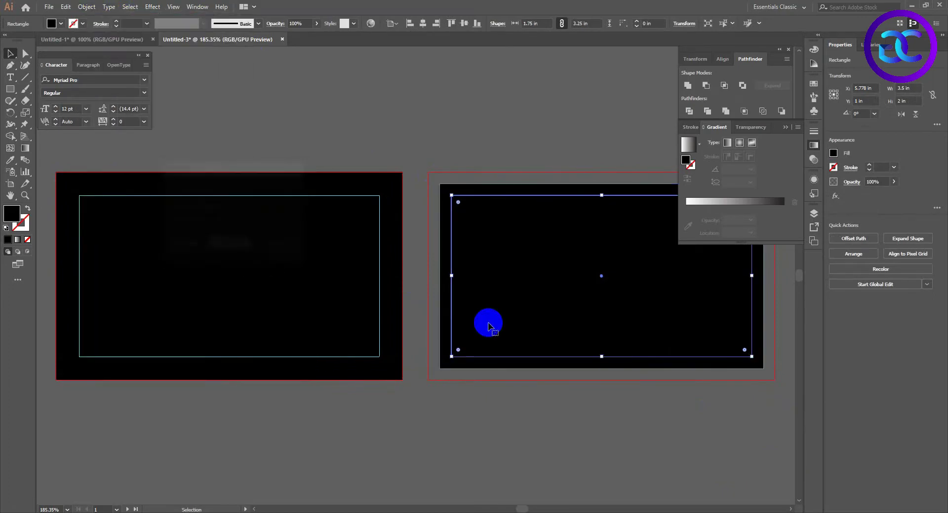
{"action": "key", "text": "ctrl+5"}
{"action": "key", "text": "ctrl+2"}
Extend the black rectangle on the second artboard out to its bleed edges.
{"action": "key", "text": "v"}
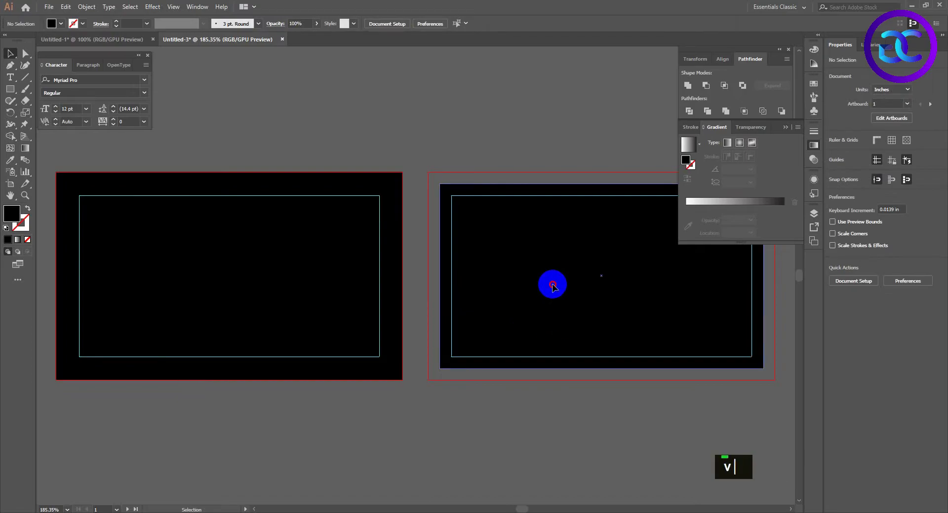
{"action": "left_click", "coordinate": [553, 287]}
{"action": "left_click_drag", "start_coordinate": [440, 184], "coordinate": [429, 172]}
{"action": "left_click", "coordinate": [609, 431]}
Draw a horizontal band about 3.75 × 0.26 in across the upper part of the first artboard, from bleed edge to bleed edge.
{"action": "left_click_drag", "start_coordinate": [349, 434], "coordinate": [517, 465]}
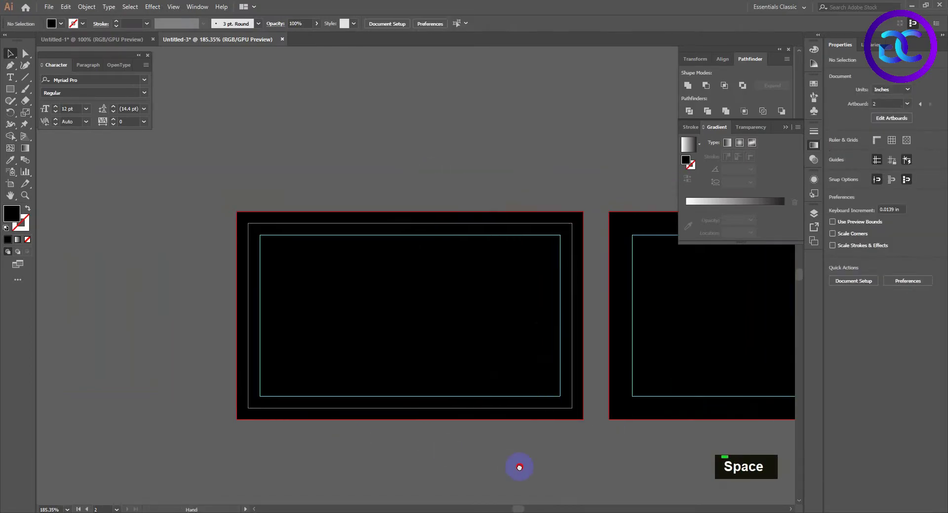
{"action": "scroll", "coordinate": [328, 393], "scroll_direction": "up", "scroll_amount": 1}
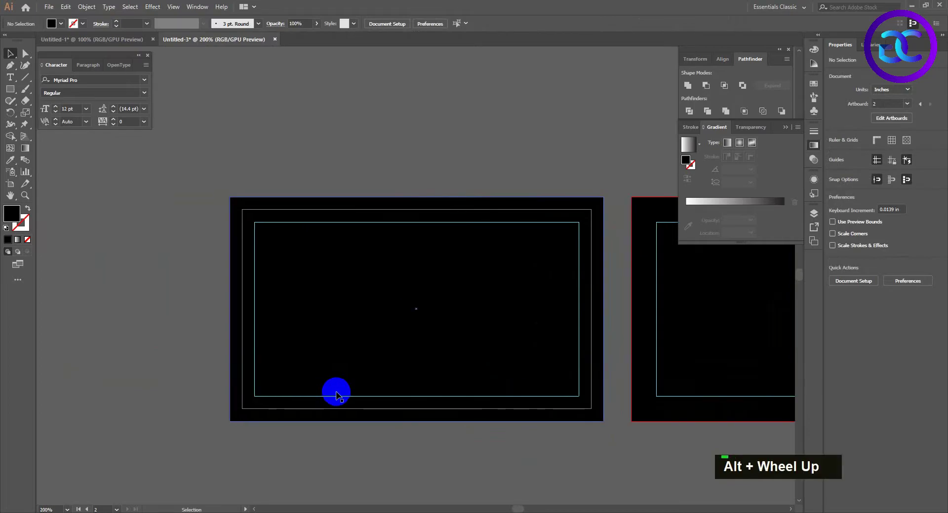
{"action": "left_click", "coordinate": [10, 89]}
{"action": "left_click_drag", "start_coordinate": [229, 240], "coordinate": [603, 266]}
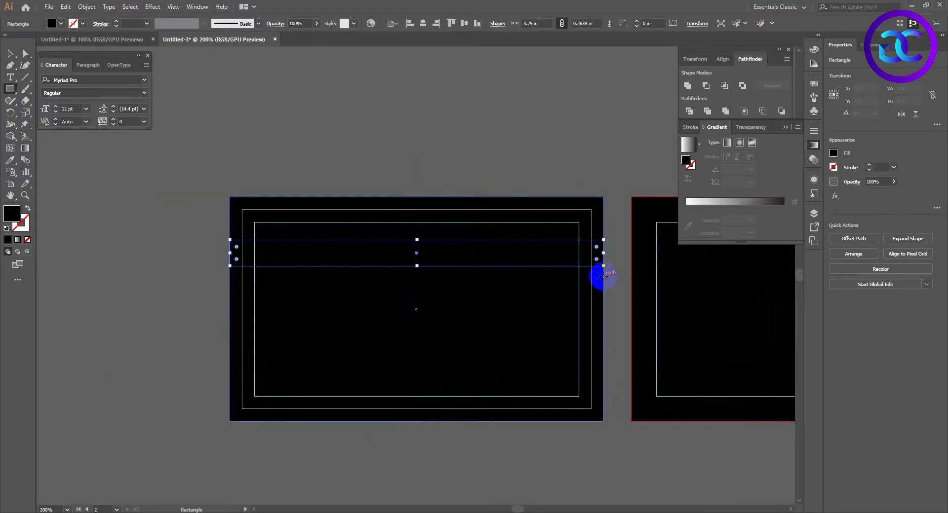
Copy the brown and light gold squares from the Untitled-1 document into the card document and darken the brown one.
{"action": "left_click", "coordinate": [96, 41]}
{"action": "key", "text": "v"}
{"action": "left_click_drag", "start_coordinate": [502, 136], "coordinate": [302, 72]}
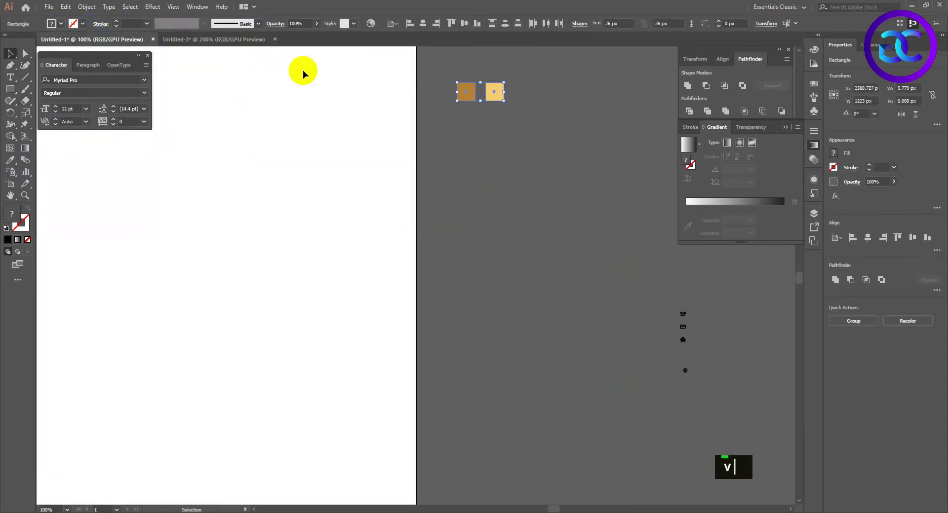
{"action": "left_click", "coordinate": [205, 40]}
{"action": "key", "text": "ctrl+v"}
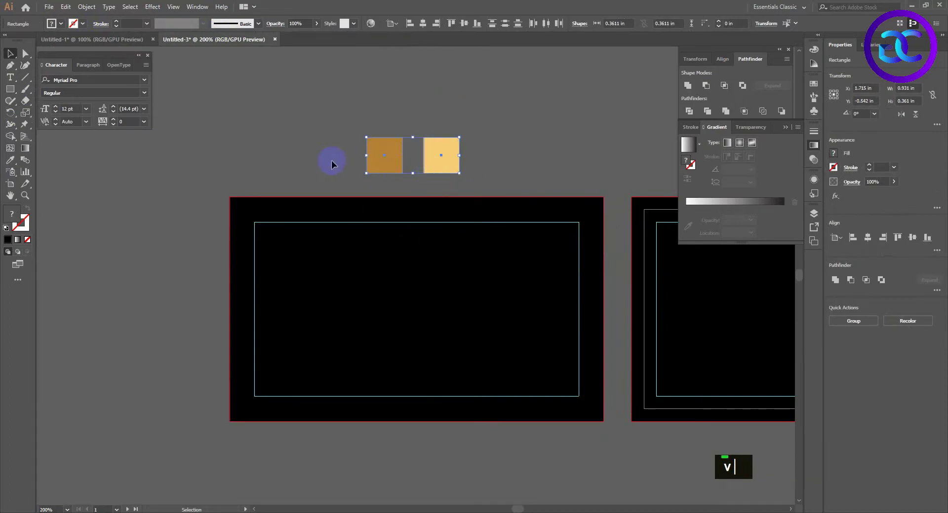
{"action": "double_click", "coordinate": [370, 155]}
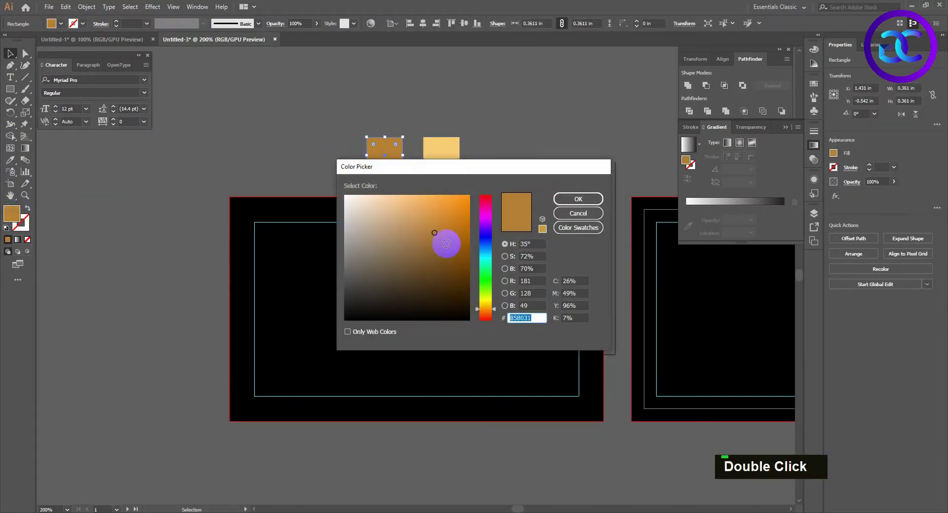
{"action": "left_click", "coordinate": [578, 199]}
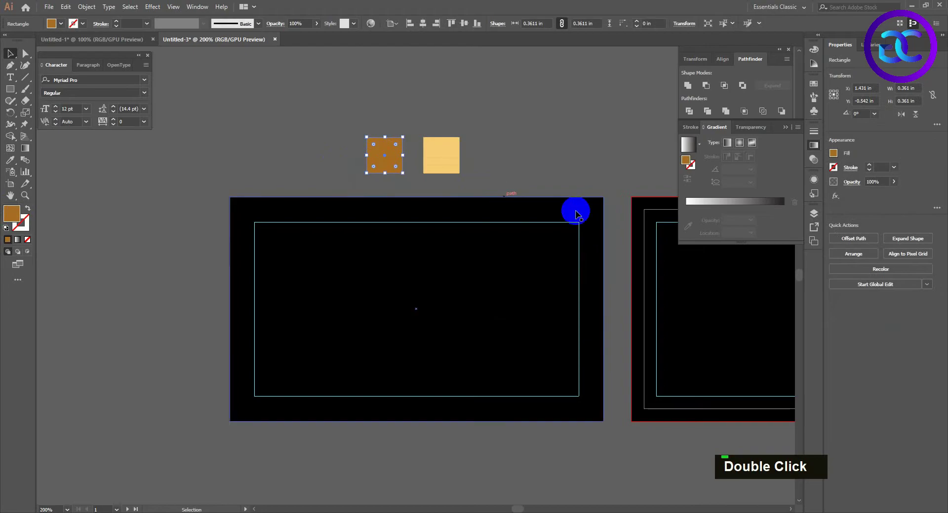
Fill the horizontal band with a linear gradient from light gold to brown, sampling both colours from the squares.
{"action": "left_click", "coordinate": [490, 251]}
{"action": "left_click", "coordinate": [712, 204]}
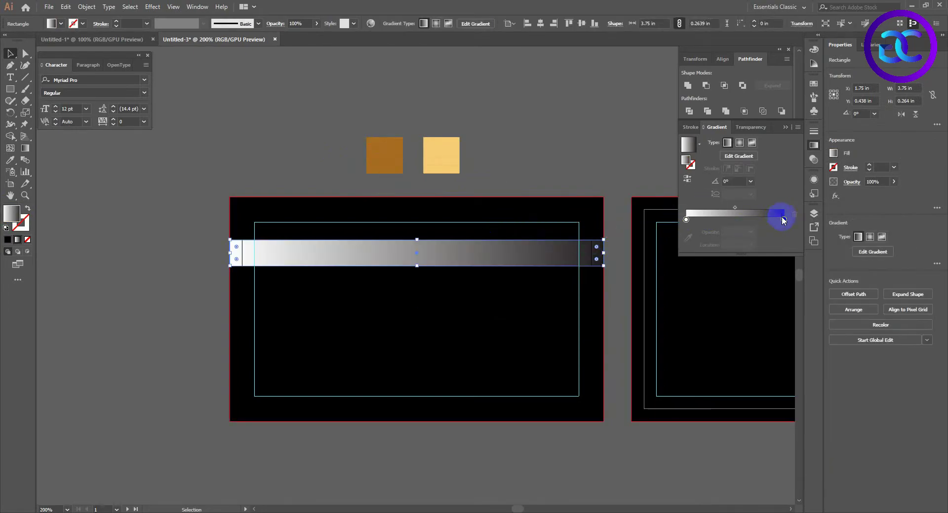
{"action": "key", "text": "i"}
{"action": "left_click", "coordinate": [384, 156], "text": "shift"}
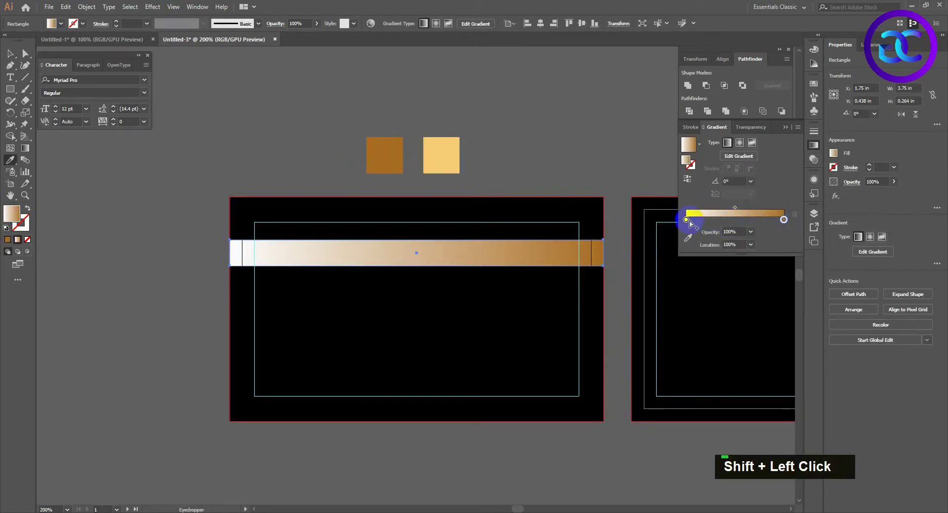
{"action": "left_click", "coordinate": [448, 163], "text": "shift"}
{"action": "key", "text": "v"}
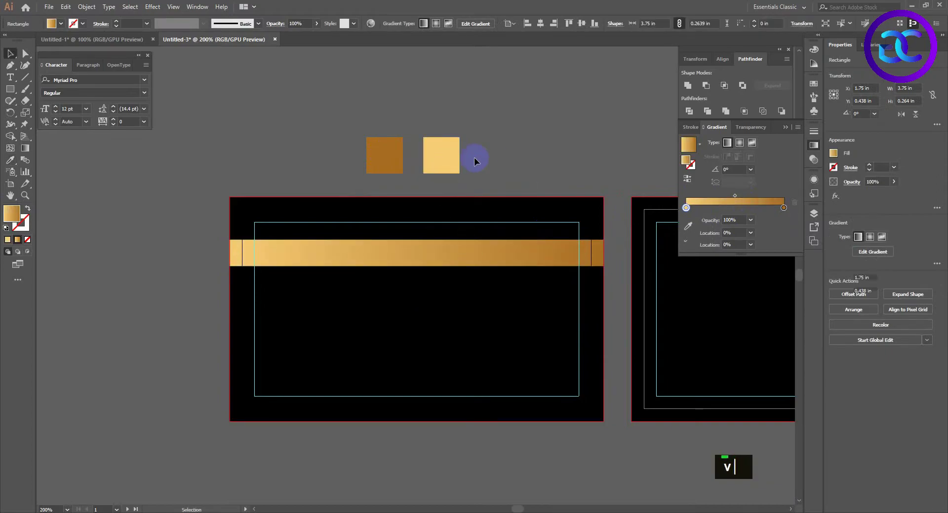
Delete the two colour squares and duplicate the gold band straight down into the lower part of the first artboard.
{"action": "left_click_drag", "start_coordinate": [479, 156], "coordinate": [372, 148]}
{"action": "key", "text": "Delete"}
{"action": "left_click_drag", "start_coordinate": [462, 253], "coordinate": [463, 369]}
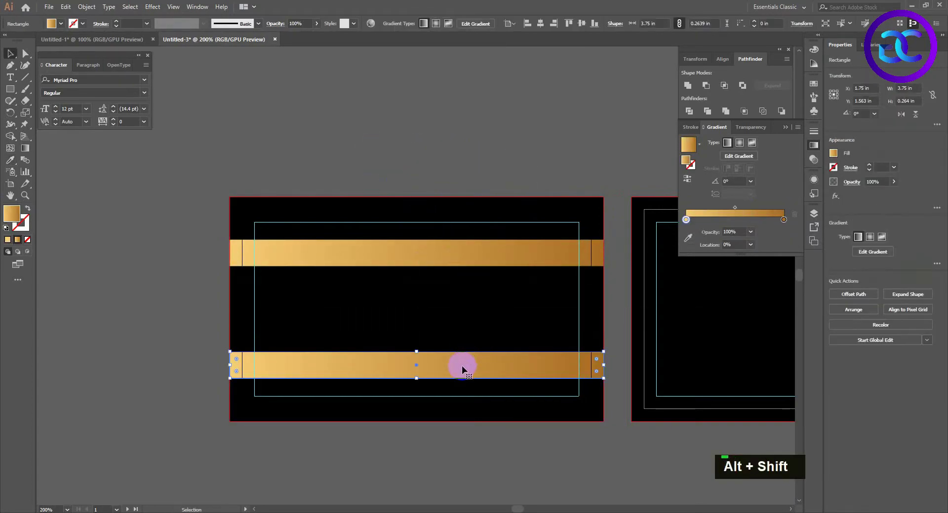
{"action": "left_click", "coordinate": [415, 468]}
Draw a square of about 0.28 in below the first artboard and delete its lower-left anchor point to form a triangle.
{"action": "scroll", "coordinate": [408, 427], "scroll_direction": "up", "scroll_amount": 1}
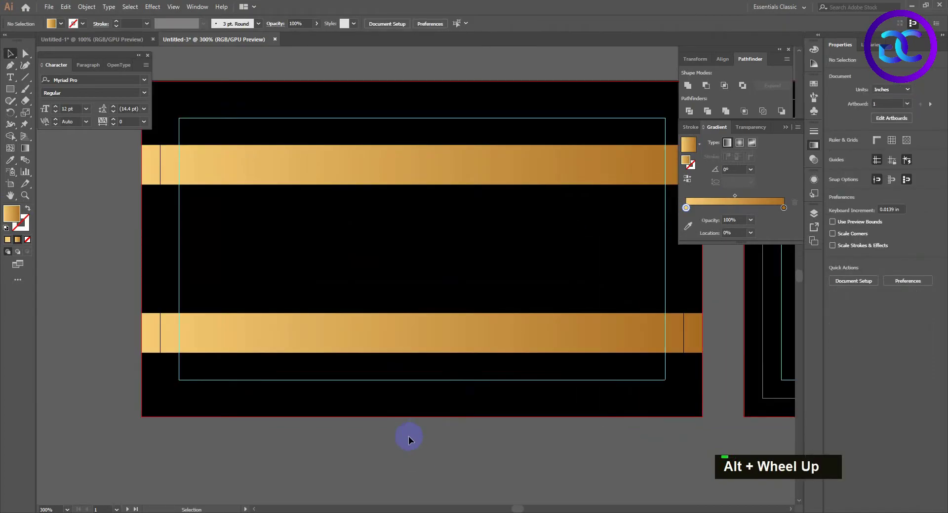
{"action": "scroll", "coordinate": [408, 440], "scroll_direction": "down", "scroll_amount": 1}
{"action": "scroll", "coordinate": [408, 440], "scroll_direction": "up", "scroll_amount": 1}
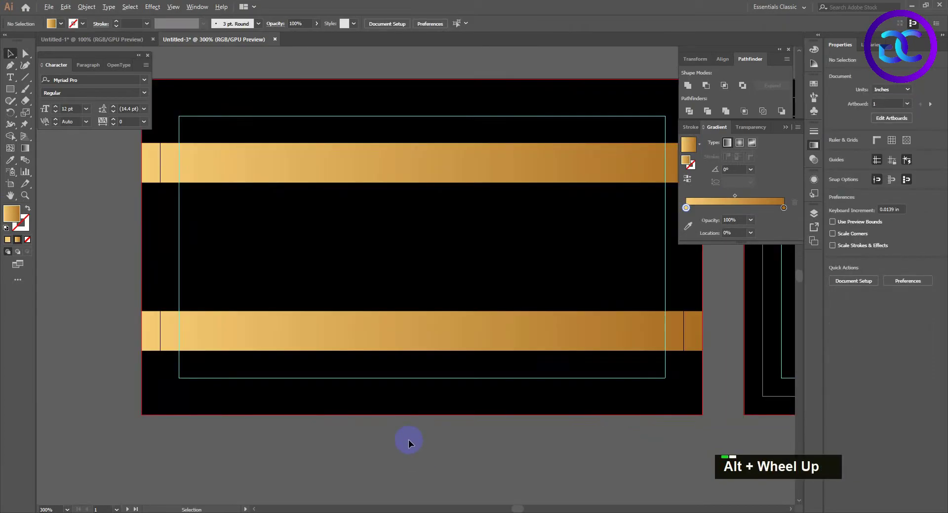
{"action": "left_click", "coordinate": [10, 91]}
{"action": "left_click_drag", "start_coordinate": [385, 486], "coordinate": [385, 486]}
{"action": "key", "text": "a"}
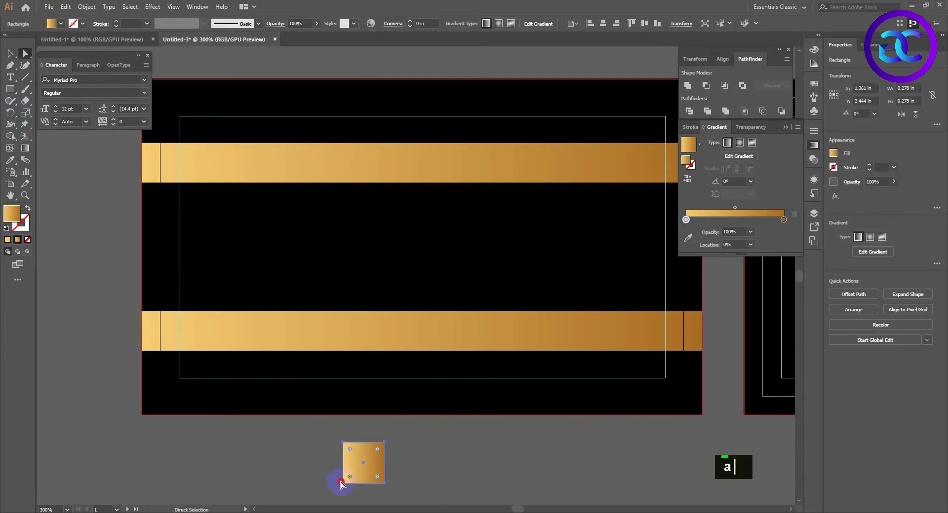
{"action": "double_click", "coordinate": [342, 483]}
{"action": "key", "text": "Delete"}
Fill the triangle with the card's black and rotate it 45° so its tip points straight up.
{"action": "key", "text": "u"}
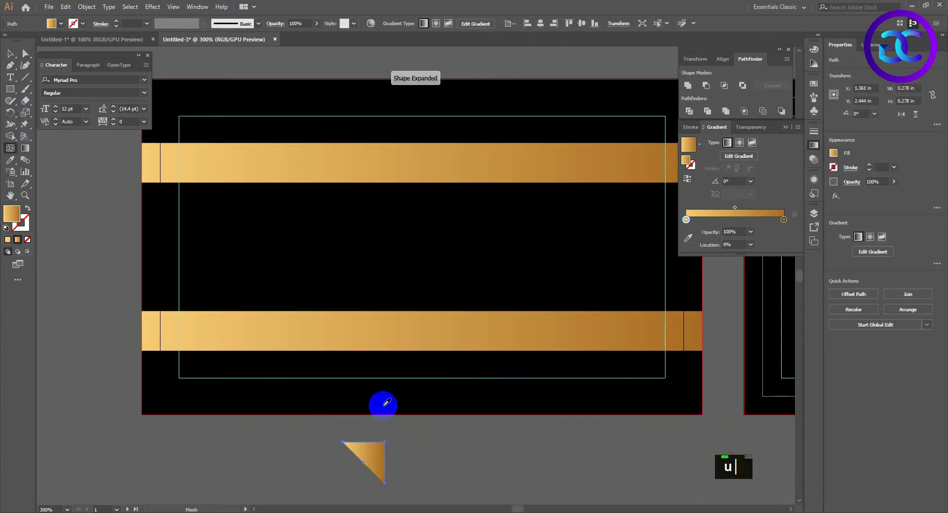
{"action": "key", "text": "i"}
{"action": "left_click", "coordinate": [386, 409]}
{"action": "key", "text": "v"}
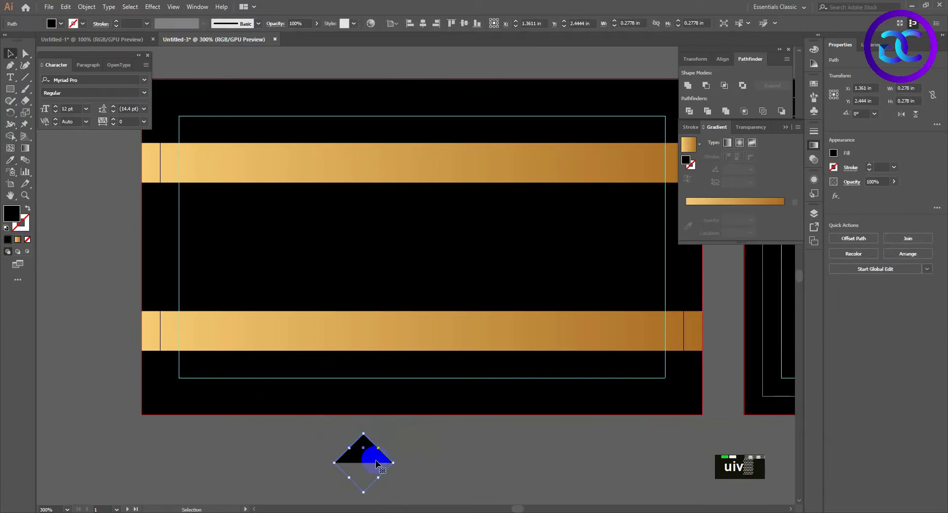
Centre the black triangle horizontally on the artboard and place one on each gold band's outer edge, with the tips pointing inward.
{"action": "left_click", "coordinate": [423, 23]}
{"action": "left_click", "coordinate": [418, 439]}
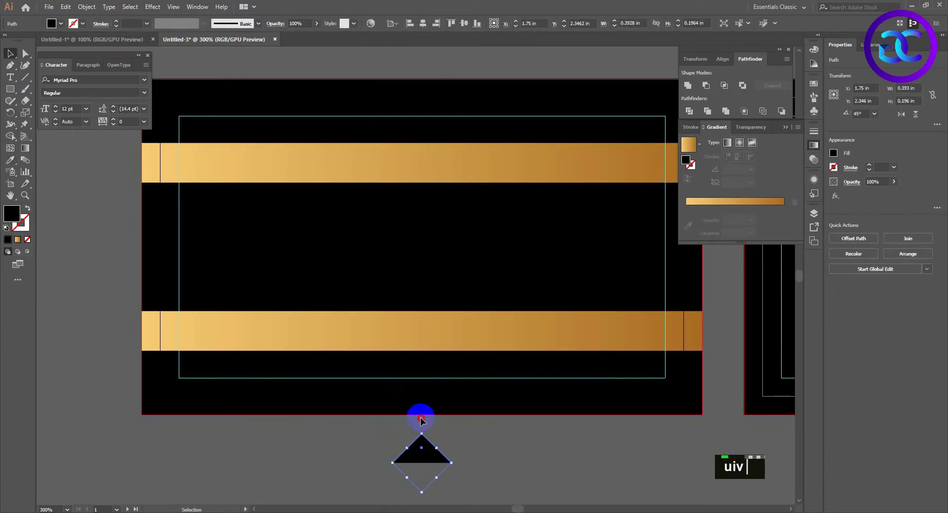
{"action": "left_click_drag", "start_coordinate": [421, 420], "coordinate": [422, 160]}
{"action": "left_click", "coordinate": [127, 243]}
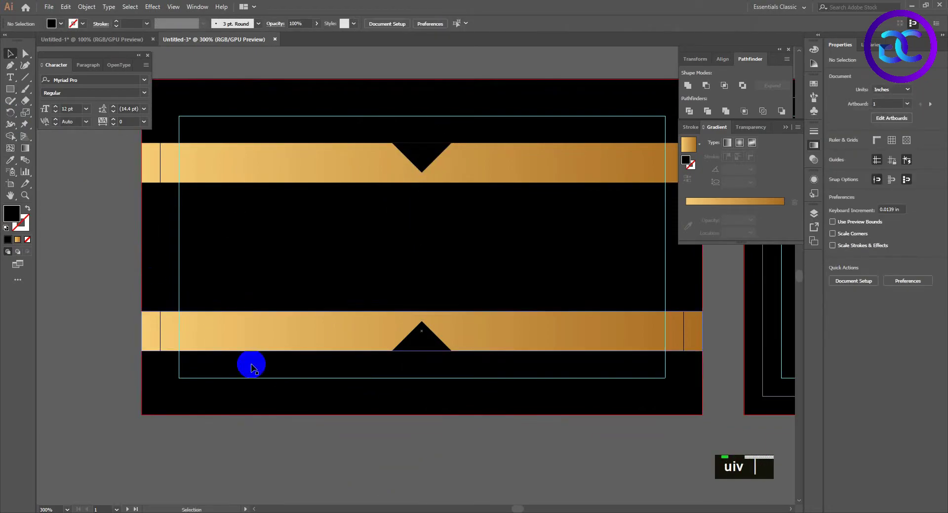
{"action": "scroll", "coordinate": [435, 207], "scroll_direction": "up", "scroll_amount": 4}
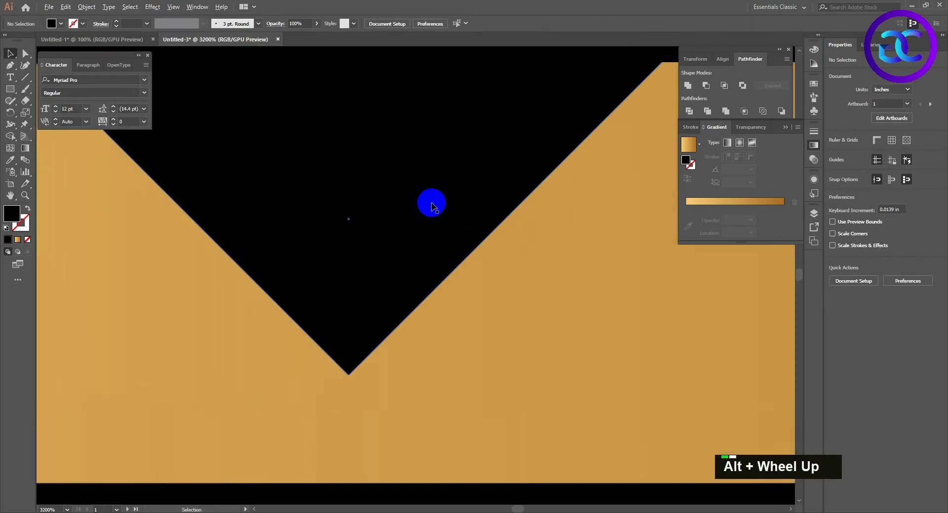
Select both gold bands with their black triangles and cut the triangles out of the bands with the Shape Builder tool.
{"action": "scroll", "coordinate": [431, 202], "scroll_direction": "down", "scroll_amount": 4}
{"action": "left_click", "coordinate": [465, 384]}
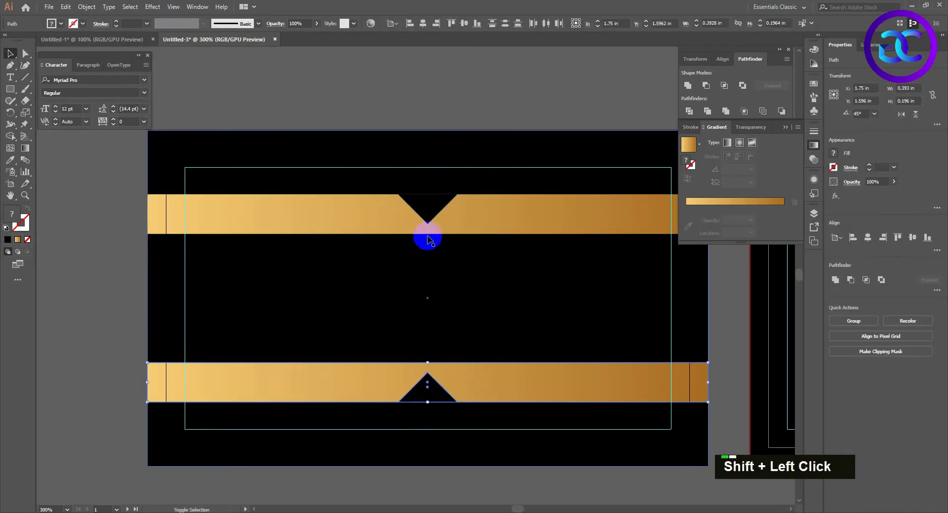
{"action": "left_click", "coordinate": [468, 215], "text": "shift"}
{"action": "key", "text": "shift+m"}
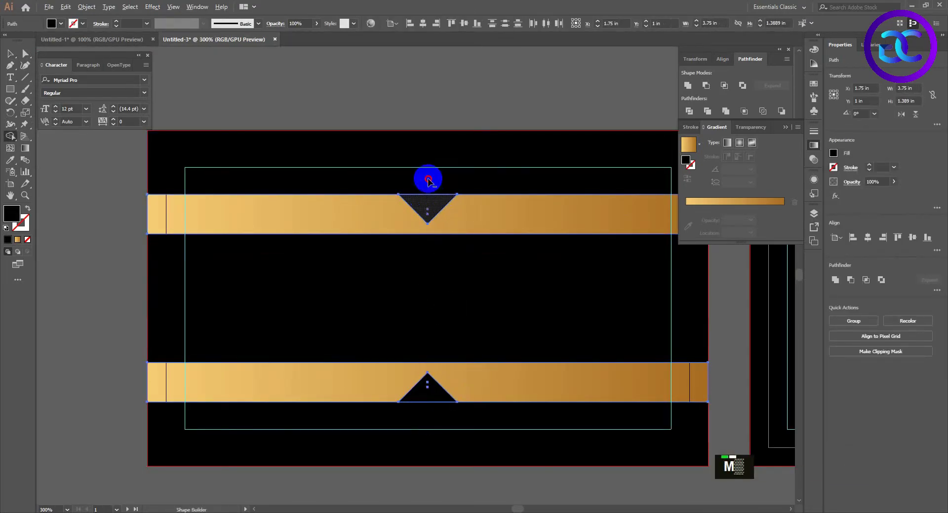
{"action": "left_click", "coordinate": [428, 207], "text": "alt"}
{"action": "left_click", "coordinate": [417, 458], "text": "alt"}
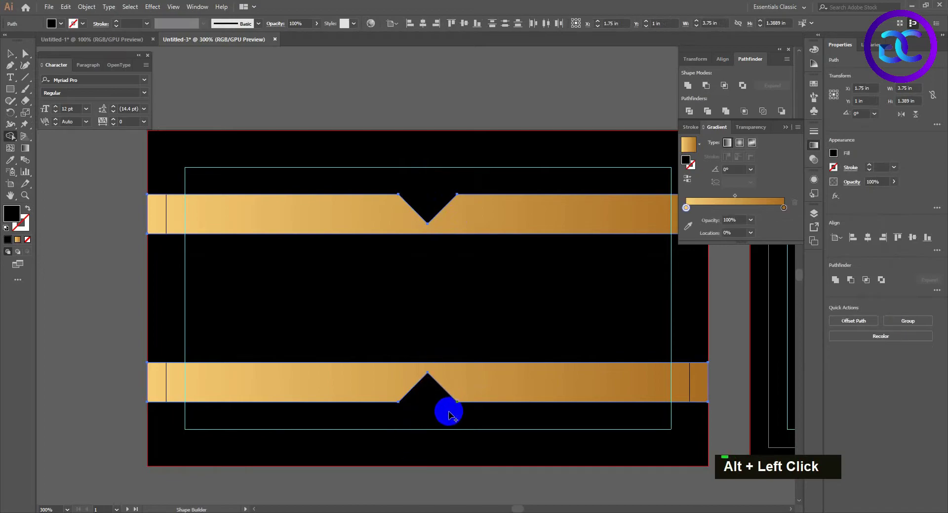
Try to round the outer notch corners of both gold bands together.
{"action": "key", "text": "v"}
{"action": "key", "text": "a"}
{"action": "left_click", "coordinate": [402, 406]}
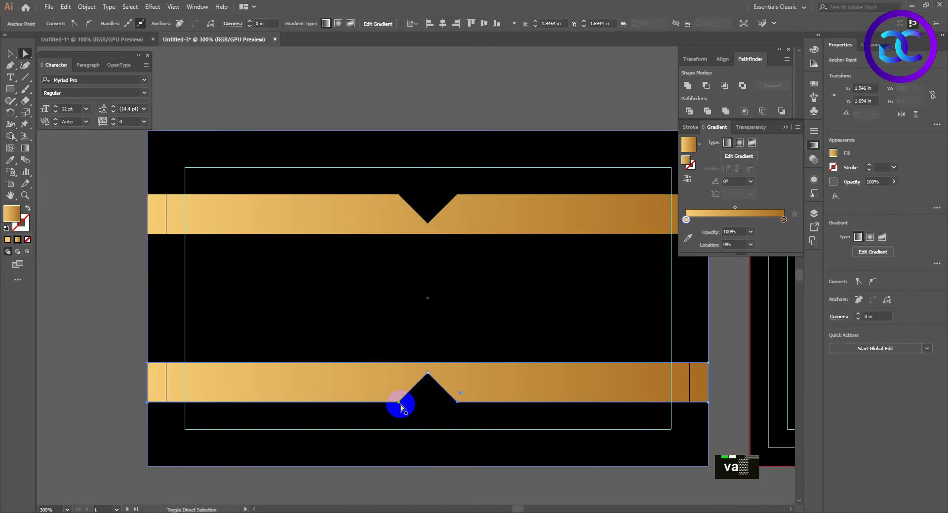
{"action": "left_click", "coordinate": [399, 403], "text": "shift"}
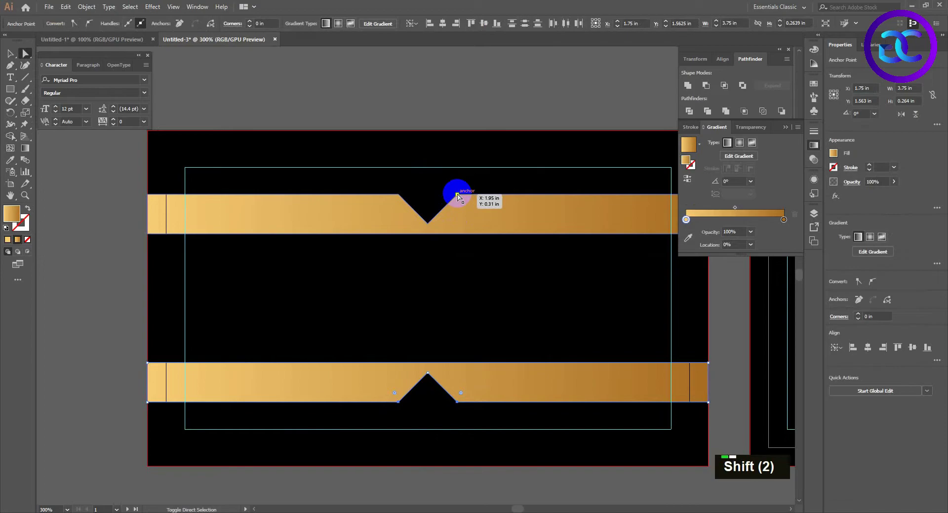
{"action": "left_click", "coordinate": [393, 196], "text": "shift"}
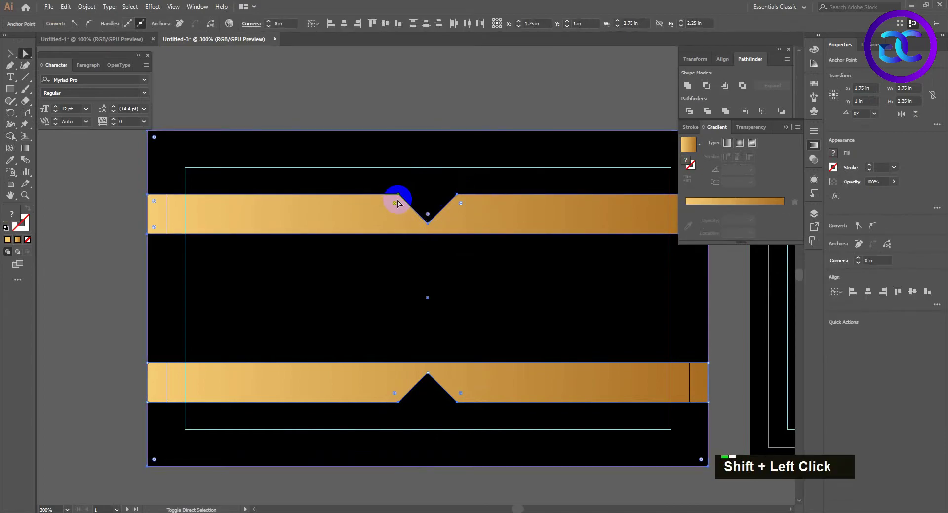
{"action": "left_click", "coordinate": [458, 196], "text": "shift"}
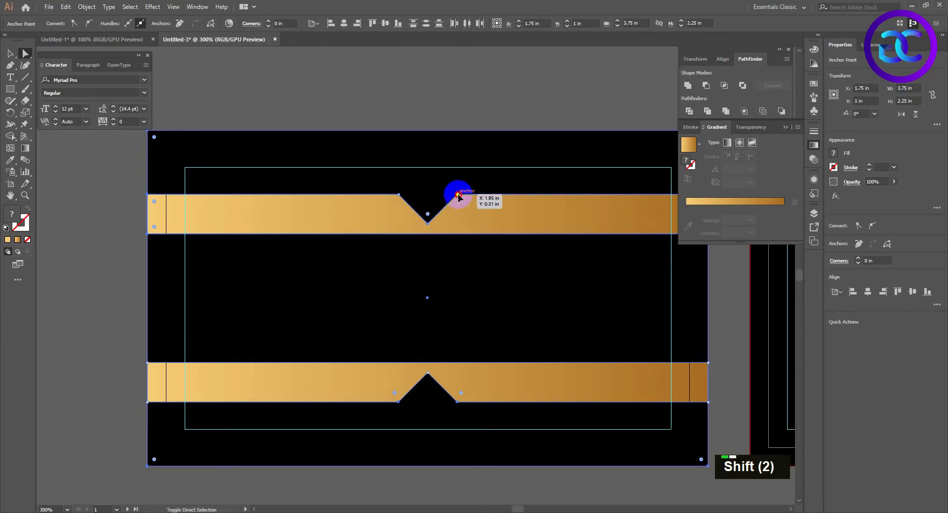
{"action": "left_click_drag", "start_coordinate": [459, 205], "coordinate": [455, 227]}
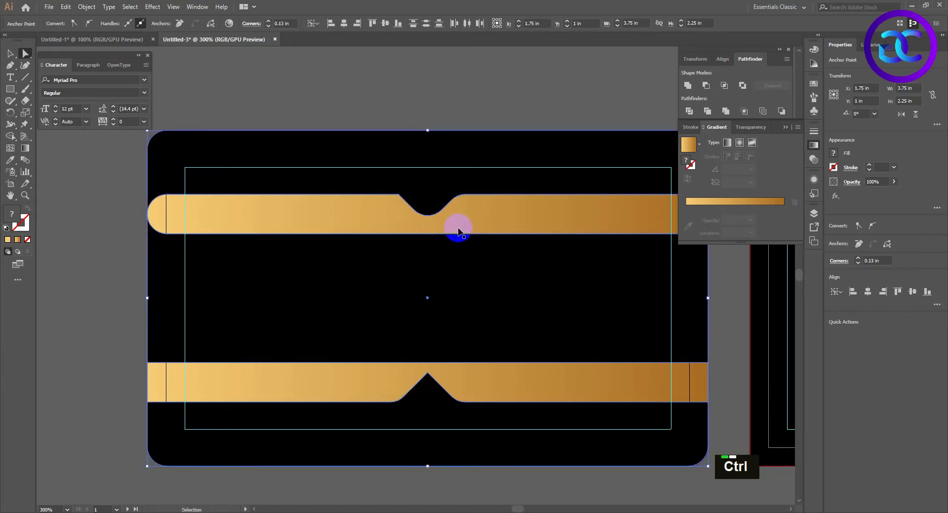
{"action": "key", "text": "ctrl+z"}
Round the two outer notch corners of the lower gold band to a radius of about 0.31 in.
{"action": "left_click", "coordinate": [473, 408]}
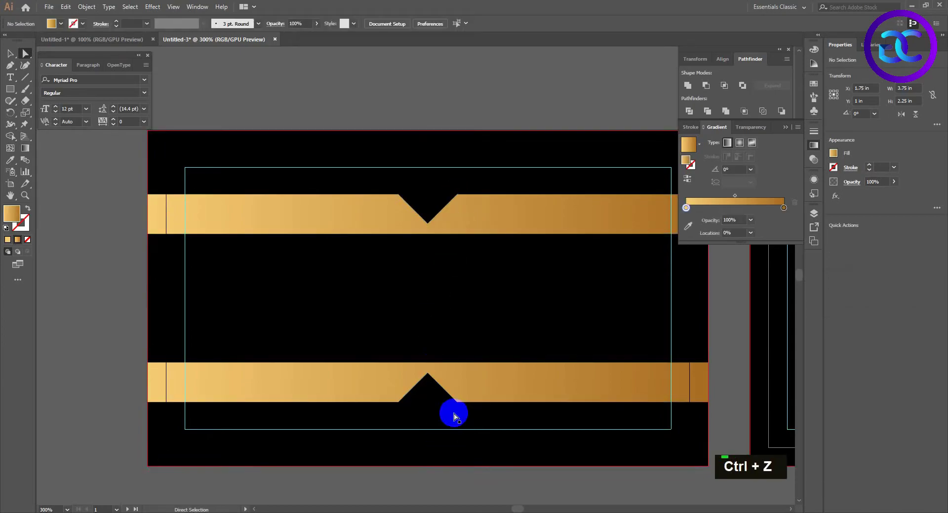
{"action": "left_click", "coordinate": [399, 403]}
{"action": "left_click", "coordinate": [394, 394], "text": "shift"}
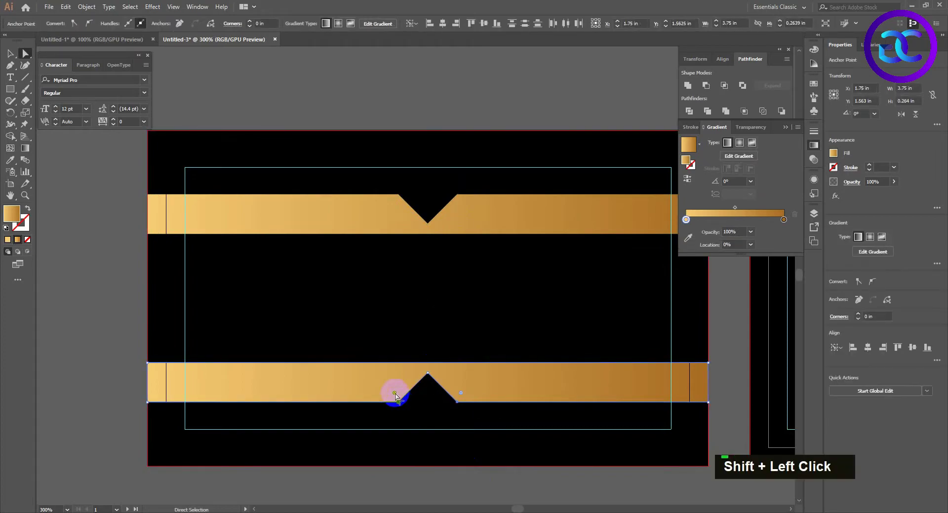
{"action": "left_click_drag", "start_coordinate": [395, 387], "coordinate": [394, 353]}
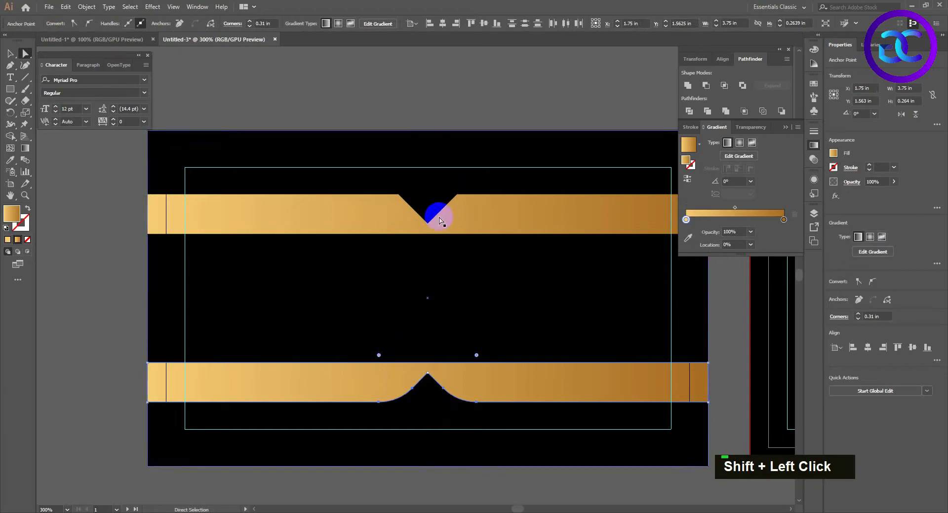
Round the two outer notch corners of the upper gold band to a radius of about 0.3 in.
{"action": "left_click", "coordinate": [439, 219], "text": "shift"}
{"action": "left_click", "coordinate": [455, 195], "text": "shift"}
{"action": "left_click", "coordinate": [402, 203], "text": "shift"}
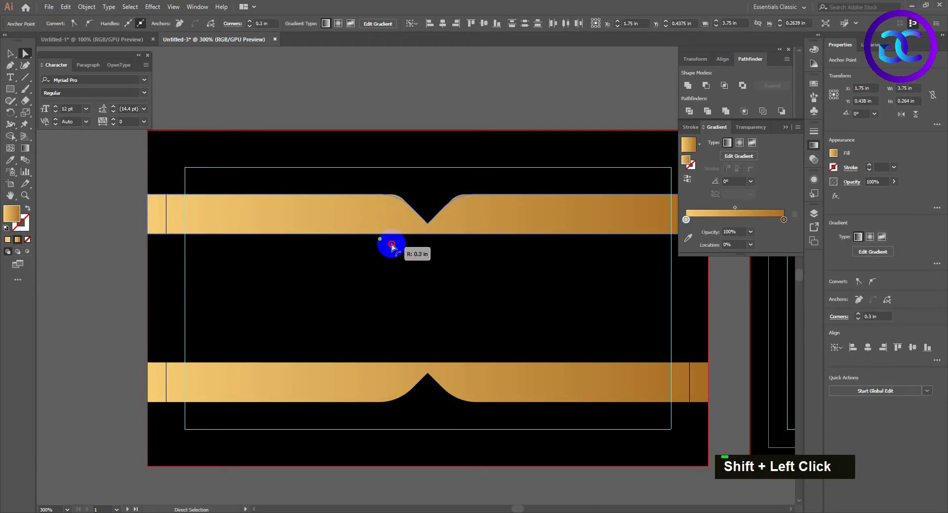
{"action": "left_click", "coordinate": [399, 307]}
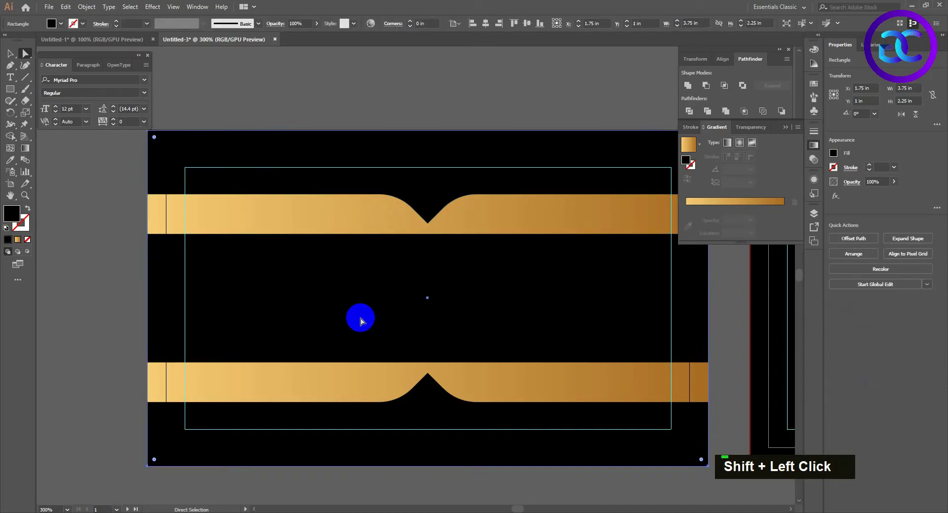
Reverse the lower gold band's linear gradient so it runs from dark gold at its left end to light gold at its right.
{"action": "scroll", "coordinate": [415, 449], "scroll_direction": "down", "scroll_amount": 1}
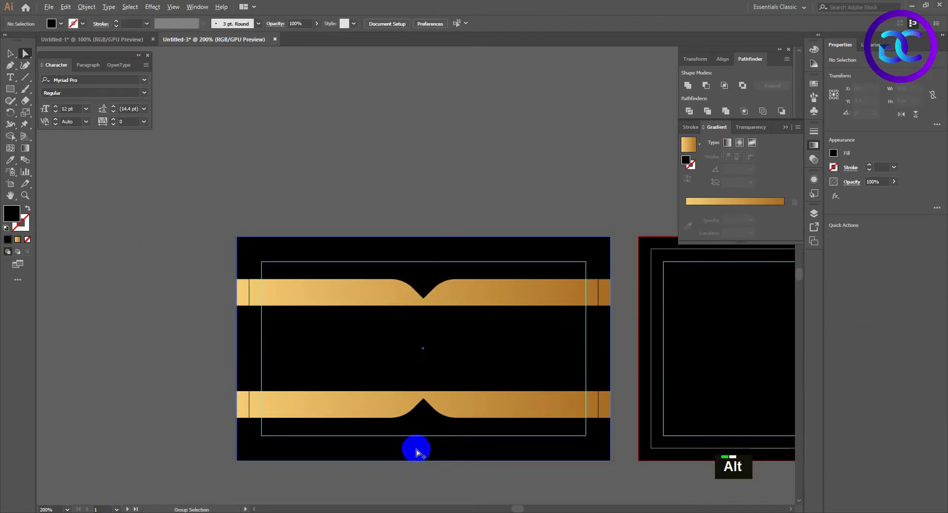
{"action": "scroll", "coordinate": [416, 451], "scroll_direction": "up", "scroll_amount": 1}
{"action": "scroll", "coordinate": [417, 452], "scroll_direction": "down", "scroll_amount": 1}
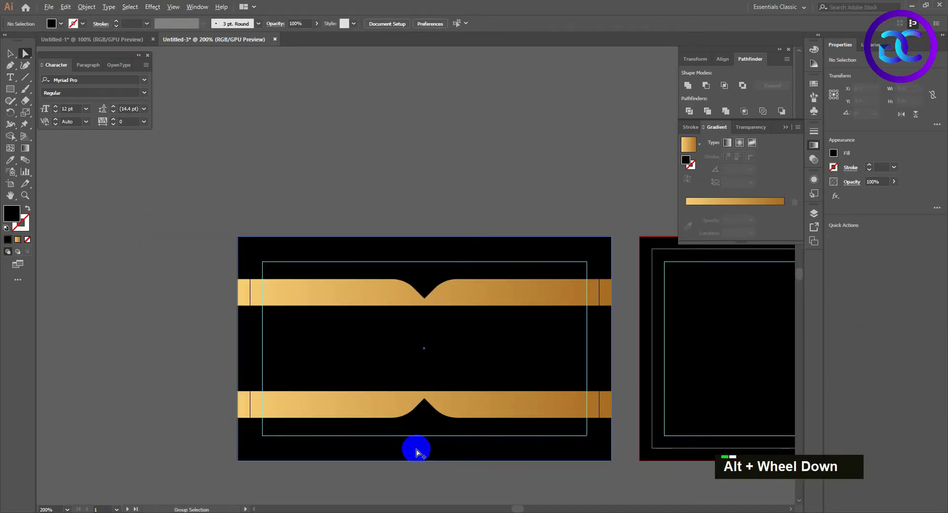
{"action": "scroll", "coordinate": [416, 452], "scroll_direction": "up", "scroll_amount": 1}
{"action": "left_click_drag", "start_coordinate": [490, 452], "coordinate": [470, 448]}
{"action": "left_click", "coordinate": [395, 385]}
{"action": "key", "text": "g"}
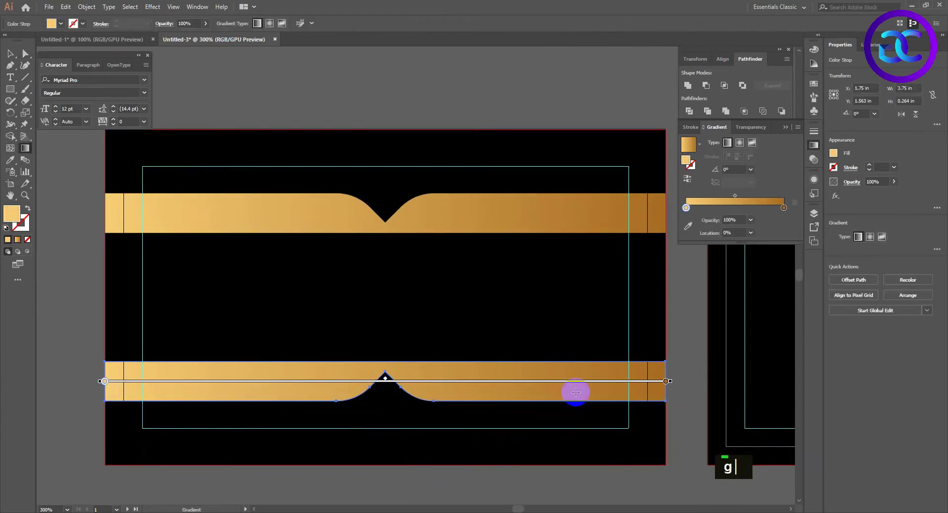
{"action": "mouse_move", "coordinate": [655, 380]}
{"action": "left_mouse_down"}
{"action": "mouse_move", "coordinate": [506, 391]}
{"action": "mouse_move", "coordinate": [115, 383]}
{"action": "left_mouse_up"}
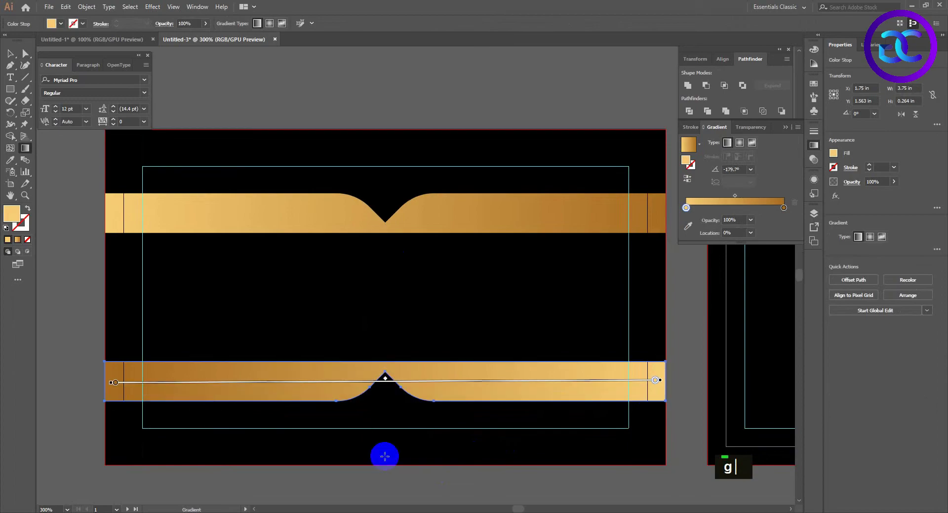
{"action": "key", "text": "v"}
{"action": "left_click", "coordinate": [403, 495]}
{"action": "left_click_drag", "start_coordinate": [401, 478], "coordinate": [409, 466]}
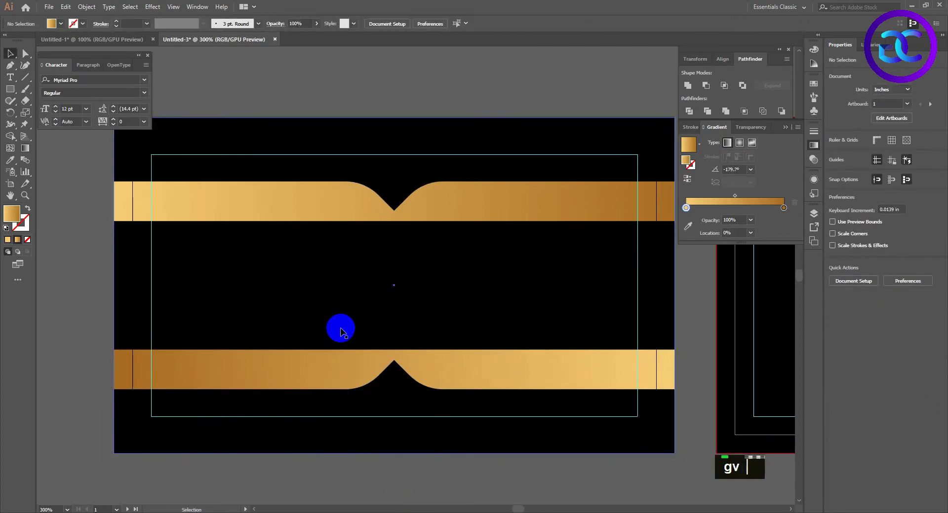
Add the white text "LOGO TEXT" in capitals on the black area between the two gold bands.
{"action": "key", "text": "t"}
{"action": "left_click", "coordinate": [290, 291]}
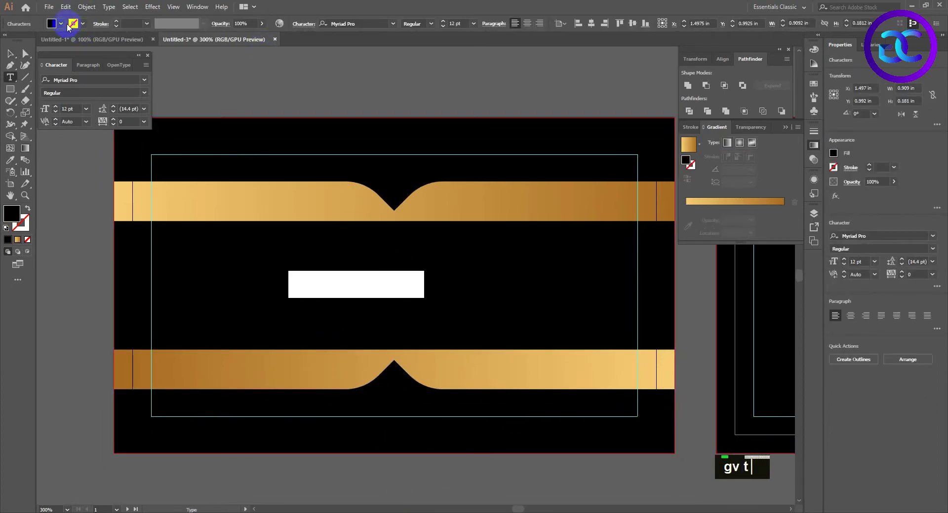
{"action": "double_click", "coordinate": [53, 26]}
{"action": "left_click", "coordinate": [19, 42]}
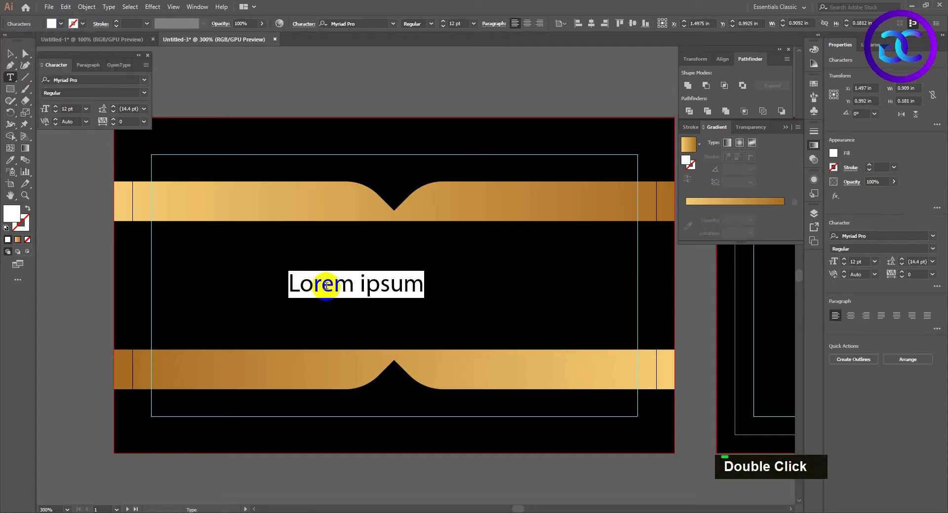
{"action": "key", "text": "Caps_Lock"}
{"action": "double_click", "coordinate": [336, 286]}
{"action": "left_click", "coordinate": [336, 286]}
{"action": "type", "text": "LOGO TEXT"}
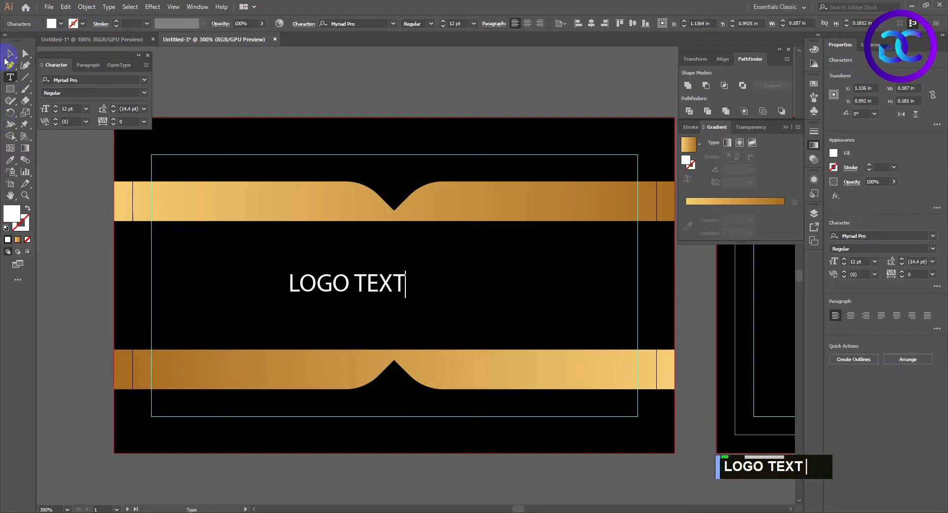
{"action": "left_click", "coordinate": [9, 53]}
Set the font of the logo text to Montserrat Bold.
{"action": "type", "text": "MONTSE"}
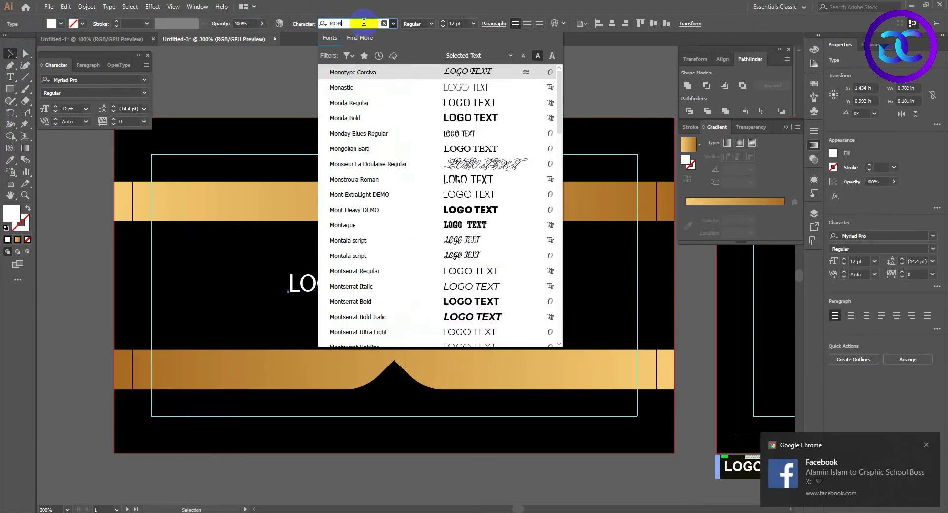
{"action": "left_click", "coordinate": [925, 448]}
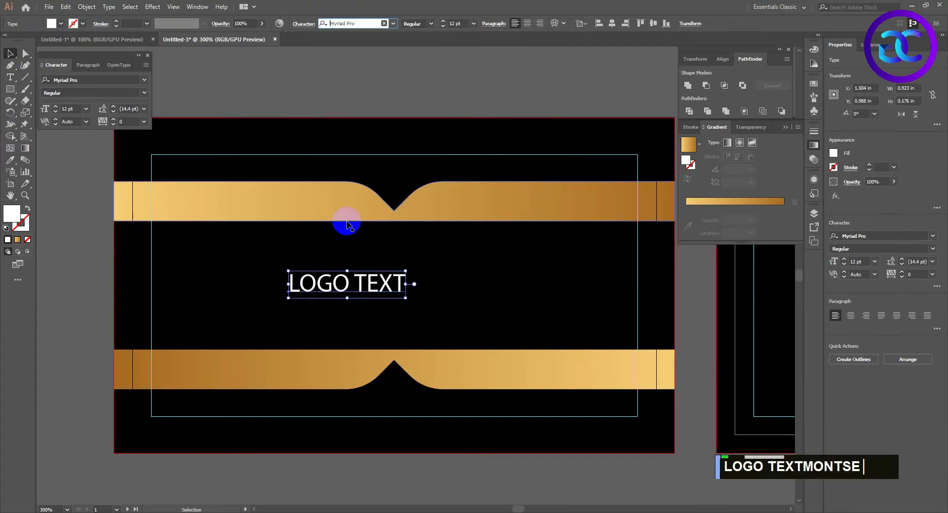
{"action": "left_click", "coordinate": [365, 24]}
{"action": "type", "text": "MONTSE"}
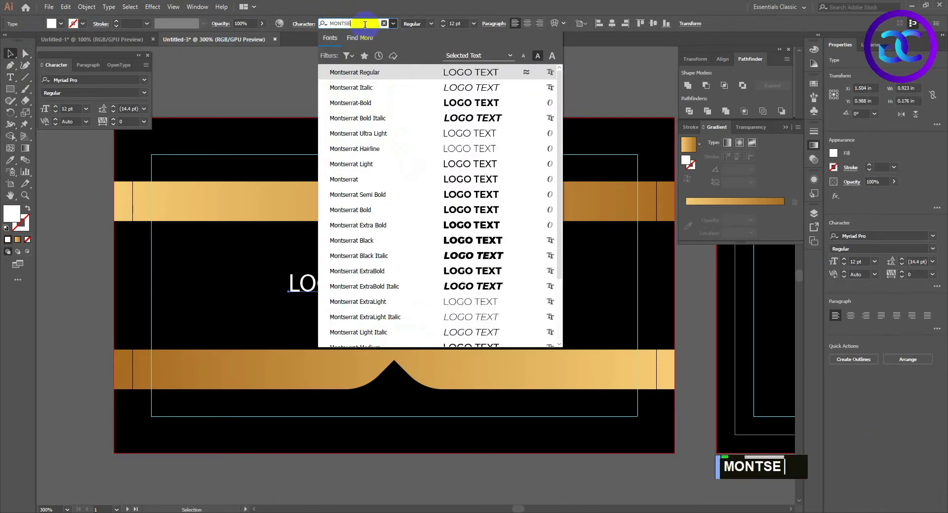
{"action": "left_click", "coordinate": [375, 210]}
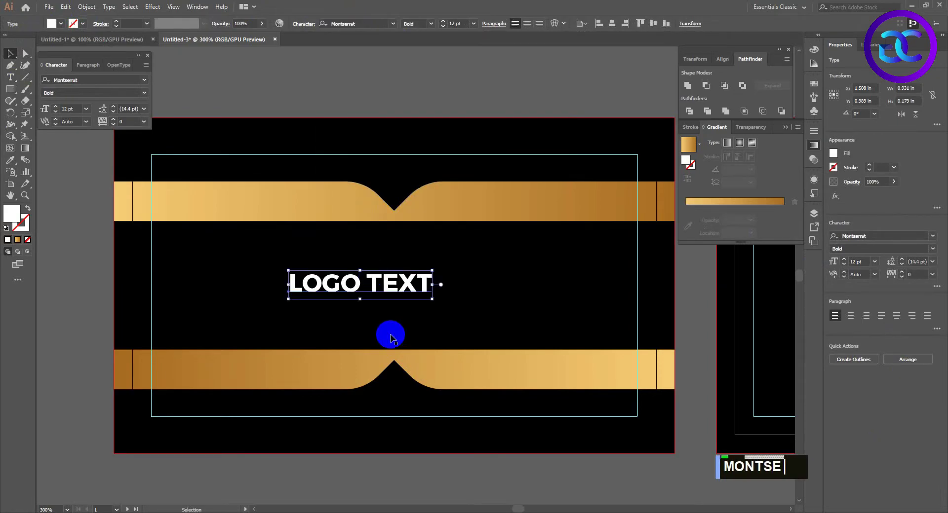
Duplicate the logo text directly below itself, set the copy to Montserrat Regular and change its wording to "YOUR TAGLINE HERE".
{"action": "left_click_drag", "start_coordinate": [429, 279], "coordinate": [450, 282]}
{"action": "double_click", "coordinate": [438, 297]}
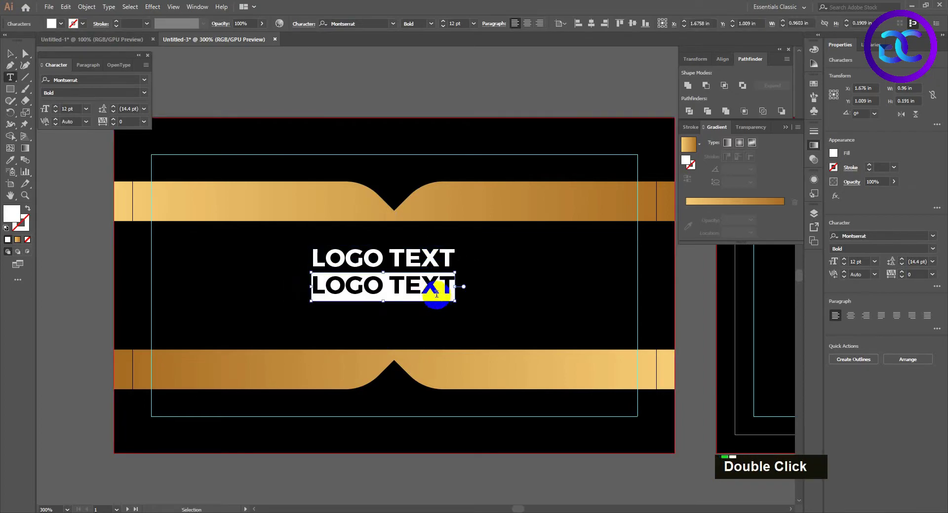
{"action": "left_click", "coordinate": [432, 25]}
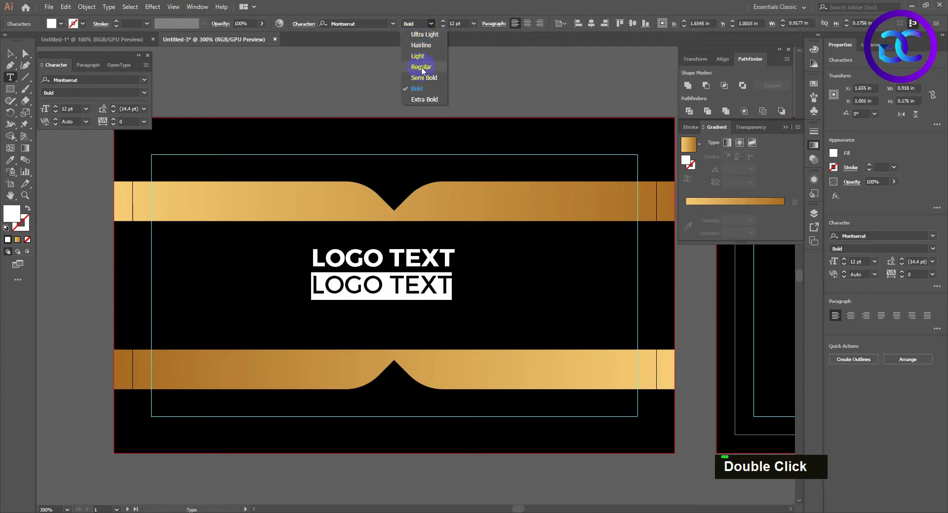
{"action": "left_click", "coordinate": [420, 63]}
{"action": "type", "text": "y"}
{"action": "key", "text": "Caps_Lock"}
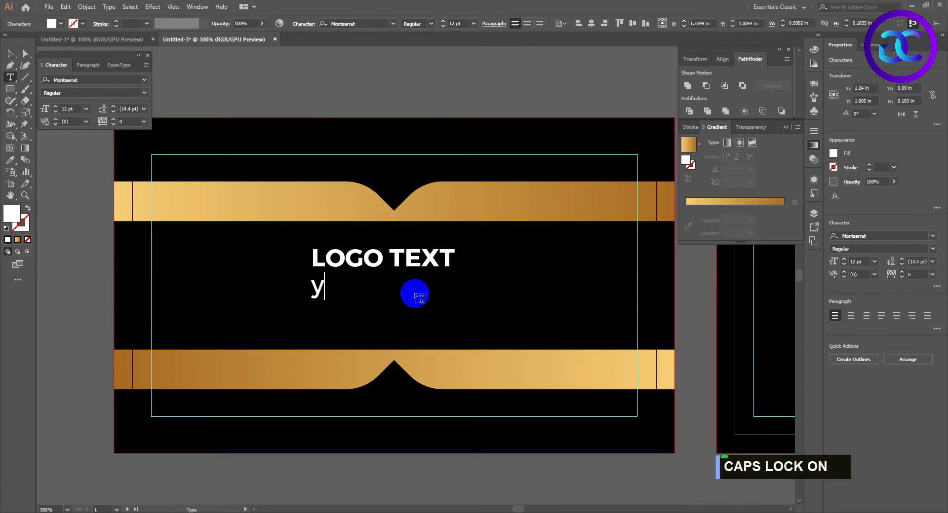
{"action": "key", "text": "BackSpace"}
{"action": "type", "text": "YOUR TAGLINE HERE"}
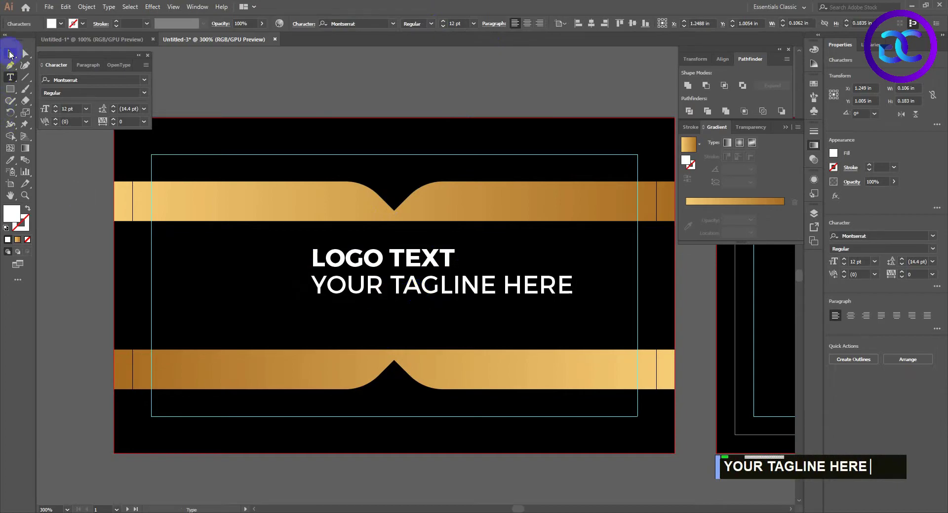
Scale the tagline down to about 6.46 pt so its width matches the logo text above it.
{"action": "left_click", "coordinate": [9, 54]}
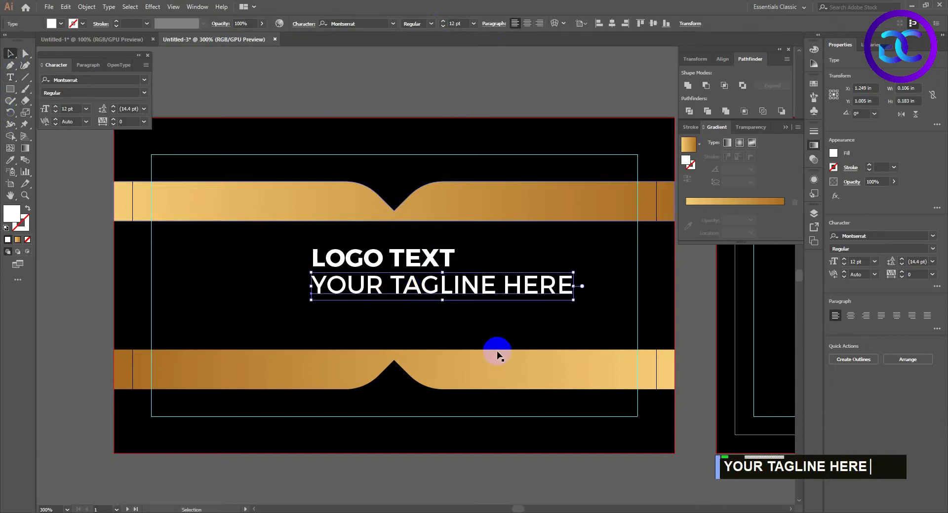
{"action": "left_click_drag", "start_coordinate": [582, 299], "coordinate": [447, 307]}
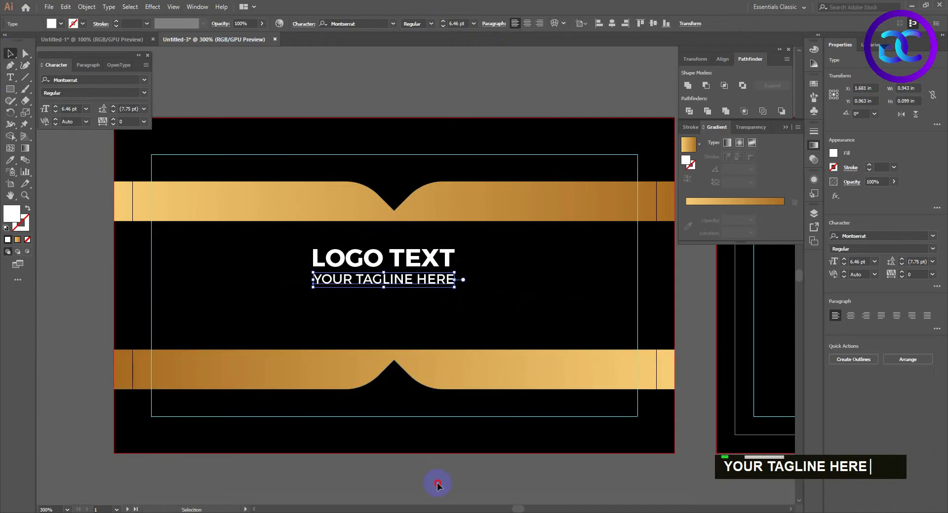
{"action": "left_click", "coordinate": [396, 298]}
Nudge the tagline slightly left and up so it sits closer beneath the logo text, and select both lines.
{"action": "scroll", "coordinate": [396, 298], "scroll_direction": "up", "scroll_amount": 2}
{"action": "scroll", "coordinate": [259, 257], "scroll_direction": "up", "scroll_amount": 3}
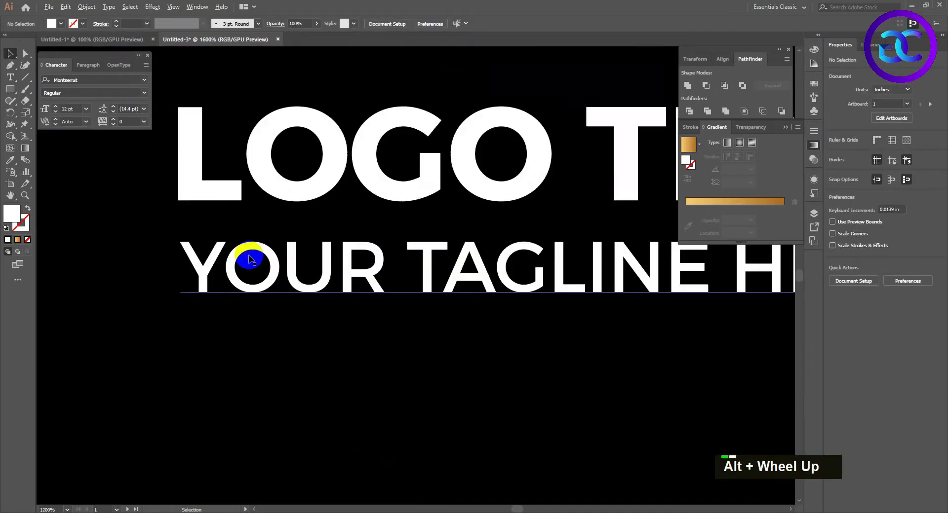
{"action": "left_click", "coordinate": [254, 251]}
{"action": "scroll", "coordinate": [360, 330], "scroll_direction": "down", "scroll_amount": 4}
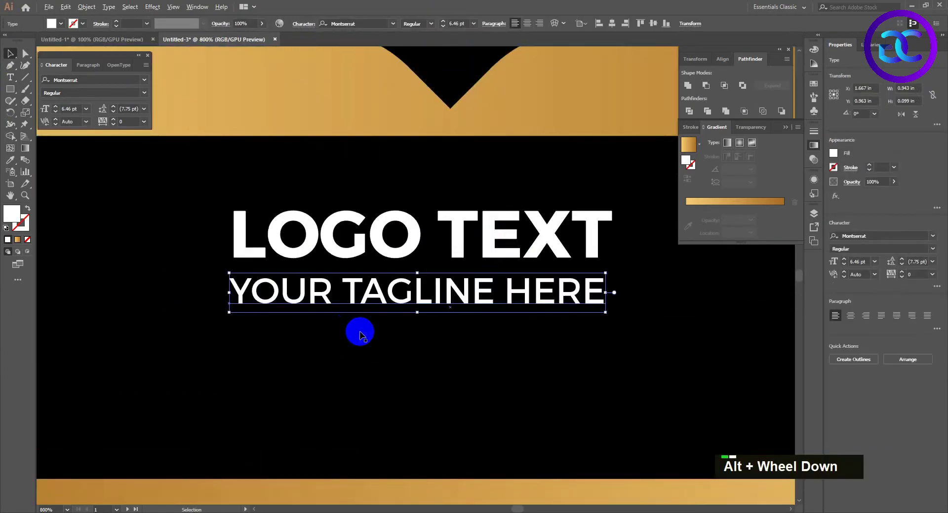
{"action": "left_click", "coordinate": [434, 266], "text": "shift"}
{"action": "left_click", "coordinate": [463, 345]}
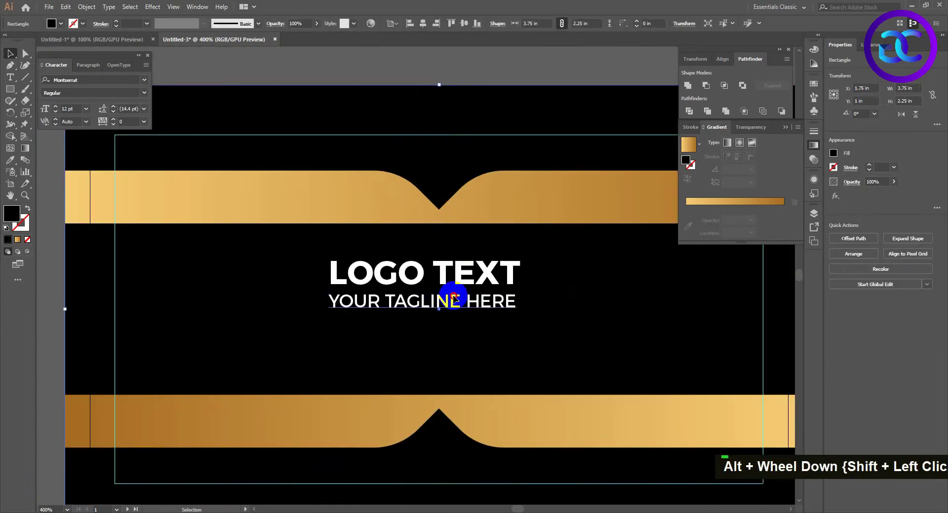
{"action": "left_click", "coordinate": [454, 299]}
{"action": "key", "text": "Up"}
{"action": "key", "text": "Up"}
{"action": "key", "text": "Down"}
{"action": "left_click", "coordinate": [462, 278], "text": "shift"}
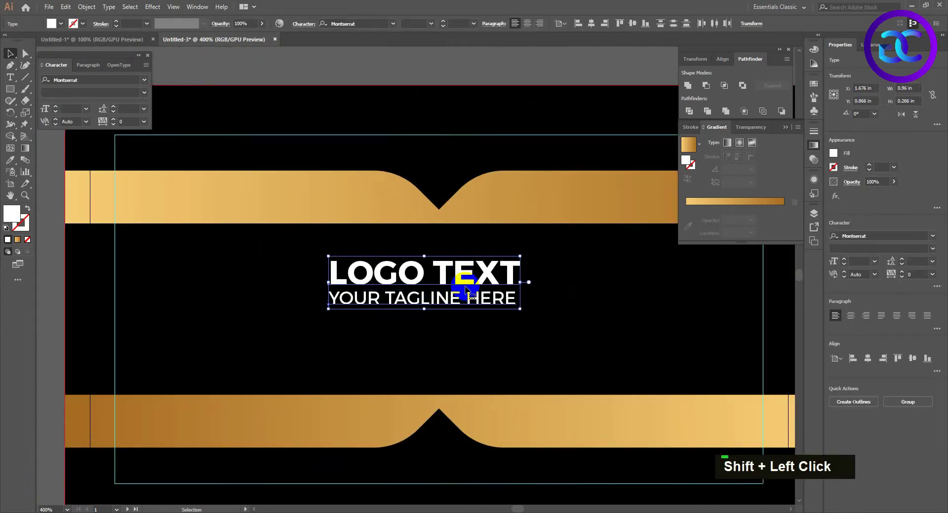
Group the logo text with its tagline and center the group horizontally and vertically on the front card.
{"action": "key", "text": "ctrl+g"}
{"action": "left_click", "coordinate": [611, 27]}
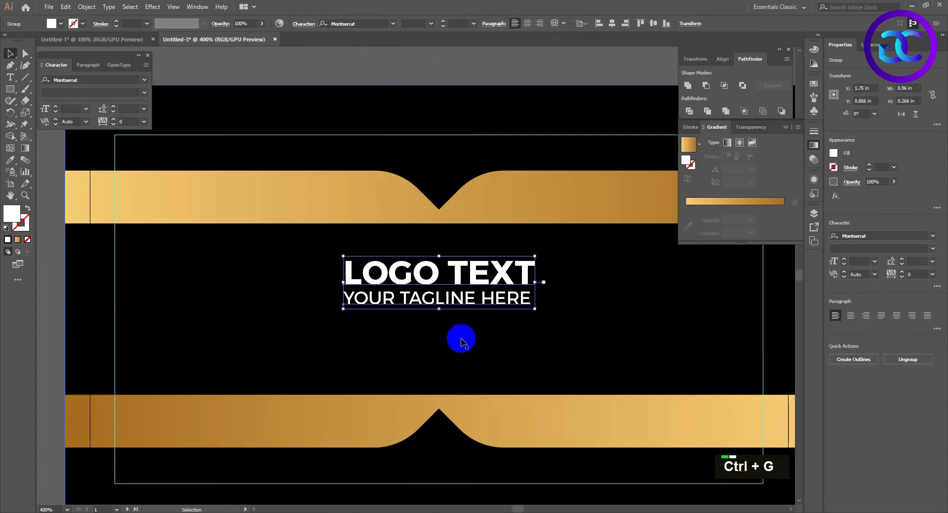
{"action": "scroll", "coordinate": [460, 338], "scroll_direction": "down", "scroll_amount": 2}
{"action": "left_click_drag", "start_coordinate": [467, 320], "coordinate": [468, 330]}
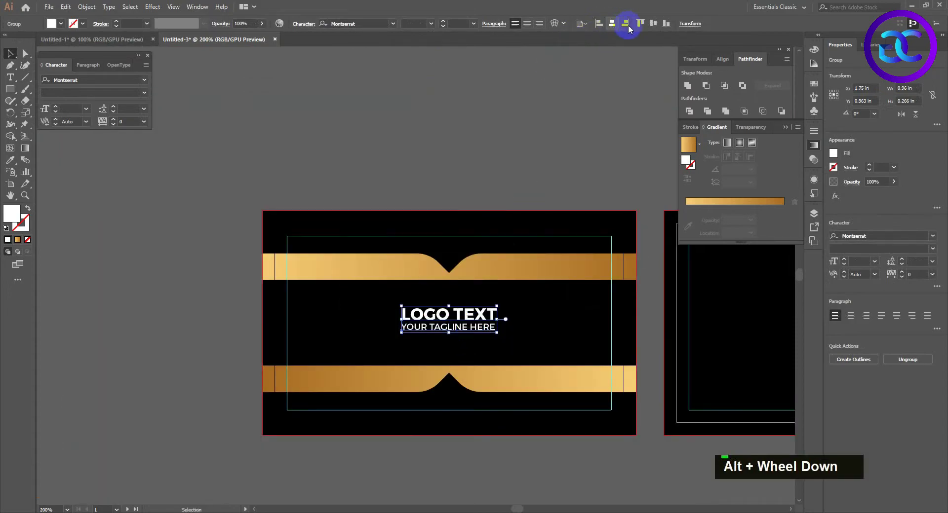
{"action": "left_click", "coordinate": [654, 25]}
{"action": "left_click", "coordinate": [442, 479]}
{"action": "scroll", "coordinate": [428, 446], "scroll_direction": "up", "scroll_amount": 1}
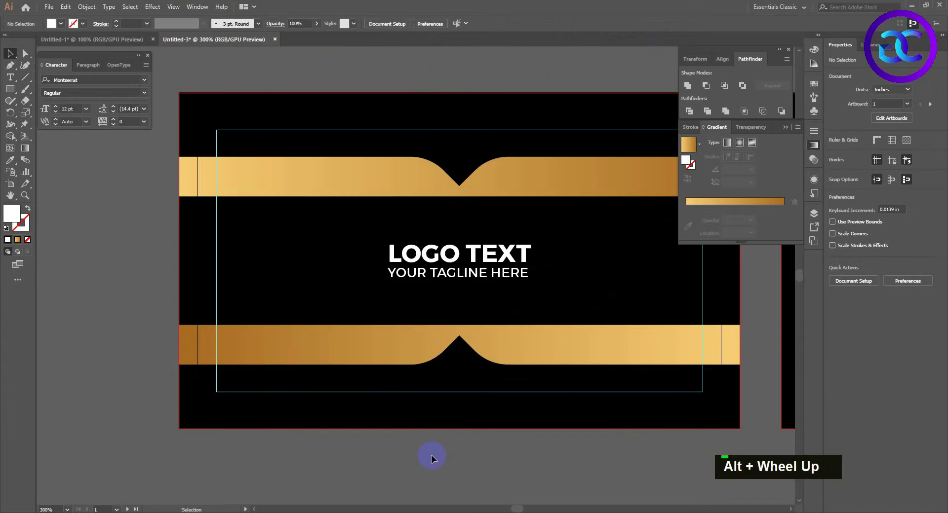
Draw a closed four-sided panel with the Pen tool over the left part of the back card, with a slanted right edge spanning the full bleed height.
{"action": "key", "text": "space"}
{"action": "left_click_drag", "start_coordinate": [454, 407], "coordinate": [310, 435]}
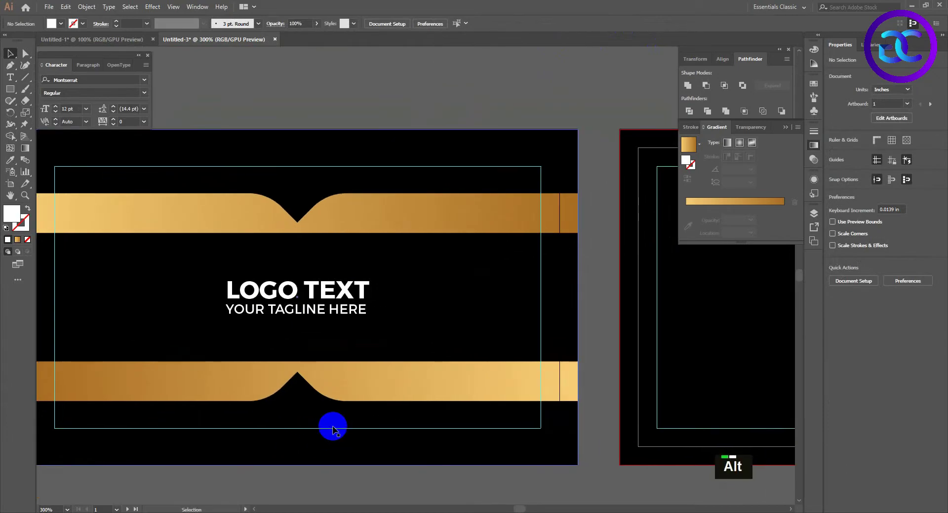
{"action": "left_click_drag", "start_coordinate": [450, 459], "coordinate": [385, 431]}
{"action": "scroll", "coordinate": [401, 445], "scroll_direction": "down", "scroll_amount": 2}
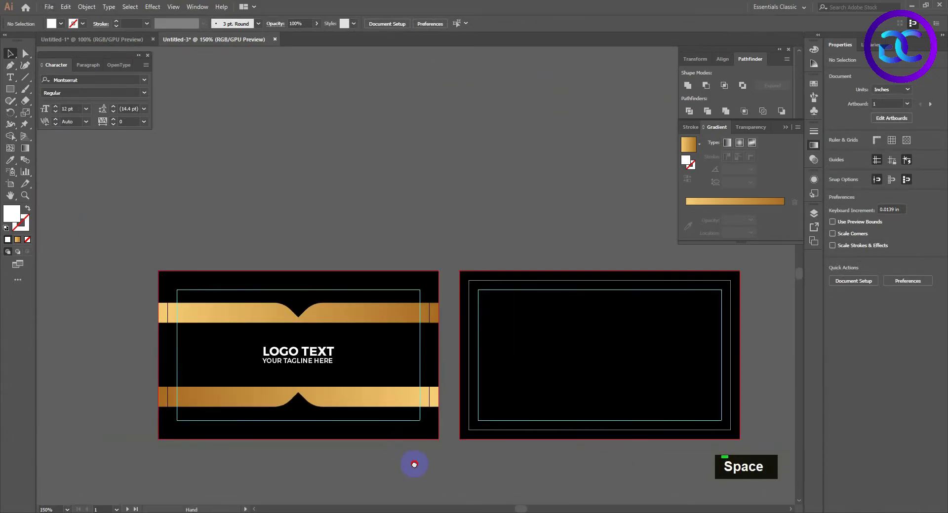
{"action": "left_click_drag", "start_coordinate": [416, 462], "coordinate": [370, 439]}
{"action": "scroll", "coordinate": [461, 440], "scroll_direction": "up", "scroll_amount": 1}
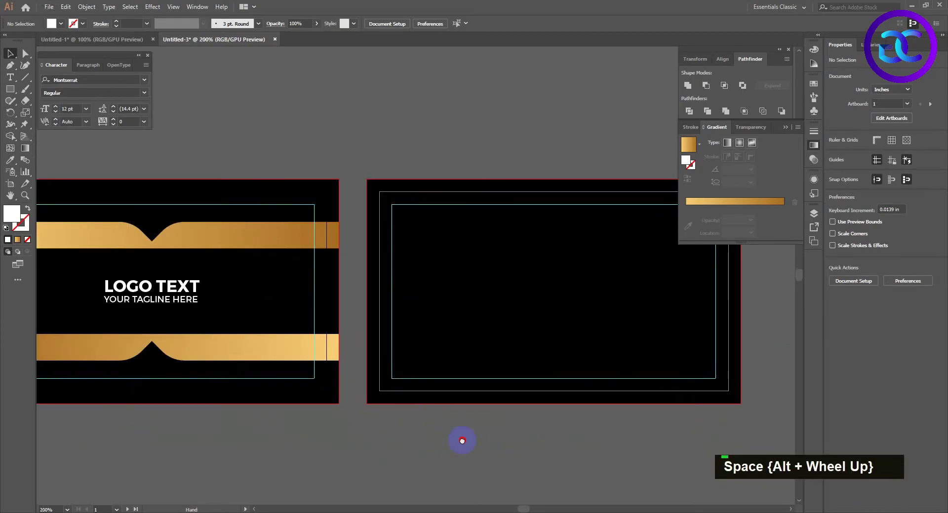
{"action": "left_click_drag", "start_coordinate": [461, 439], "coordinate": [410, 444]}
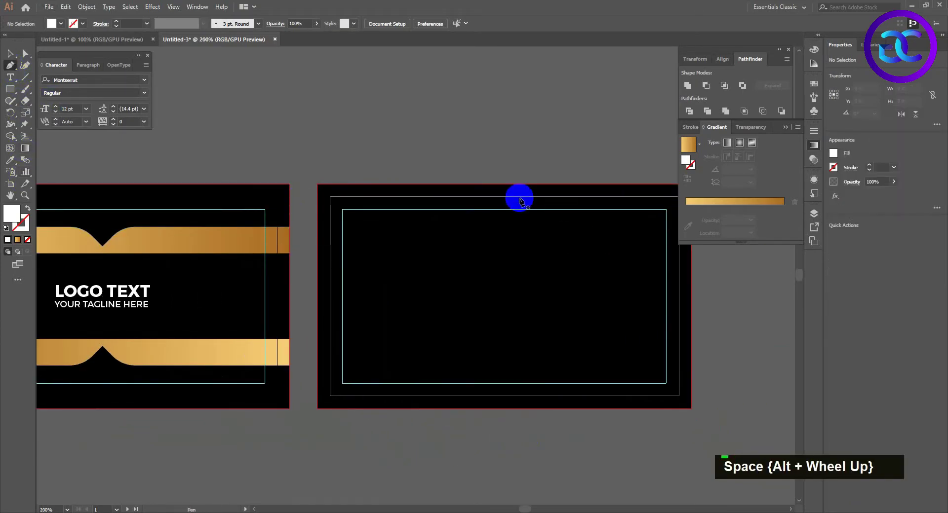
{"action": "left_click", "coordinate": [434, 408]}
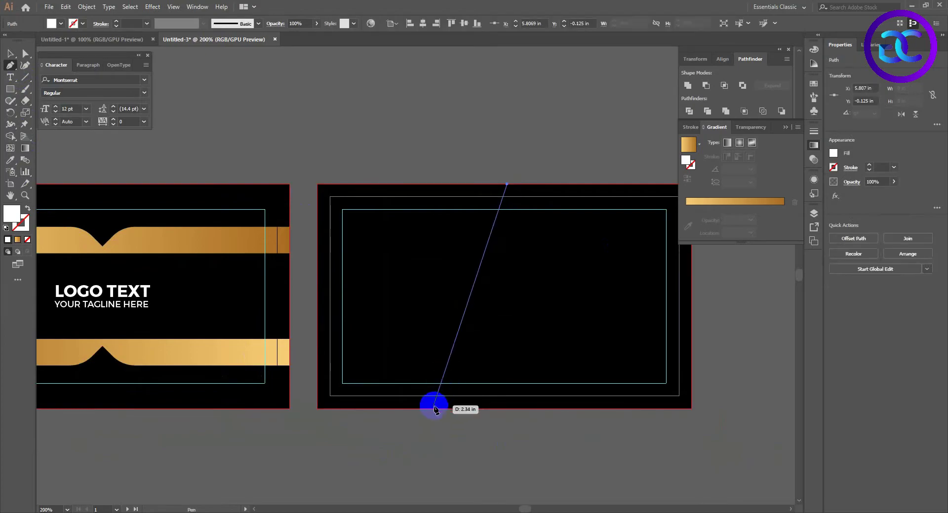
{"action": "left_click", "coordinate": [317, 409]}
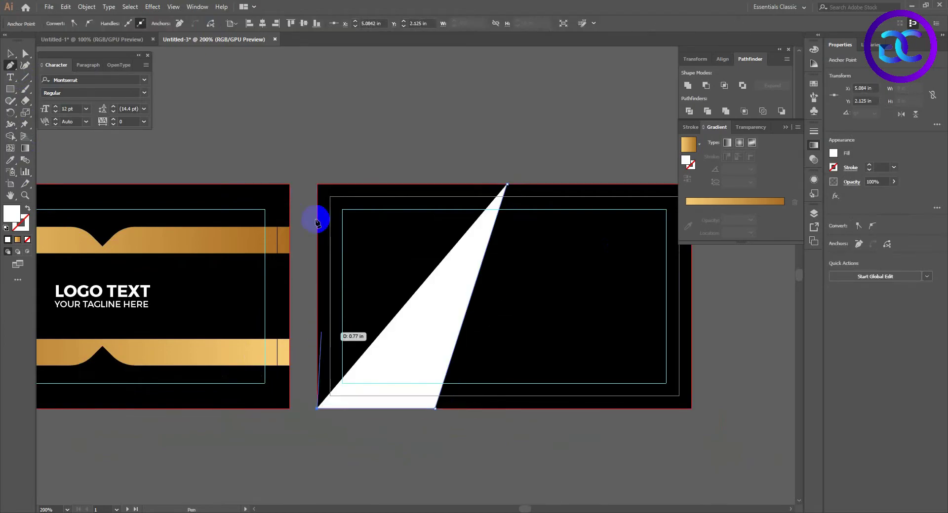
{"action": "left_click", "coordinate": [318, 185]}
{"action": "left_click", "coordinate": [507, 185]}
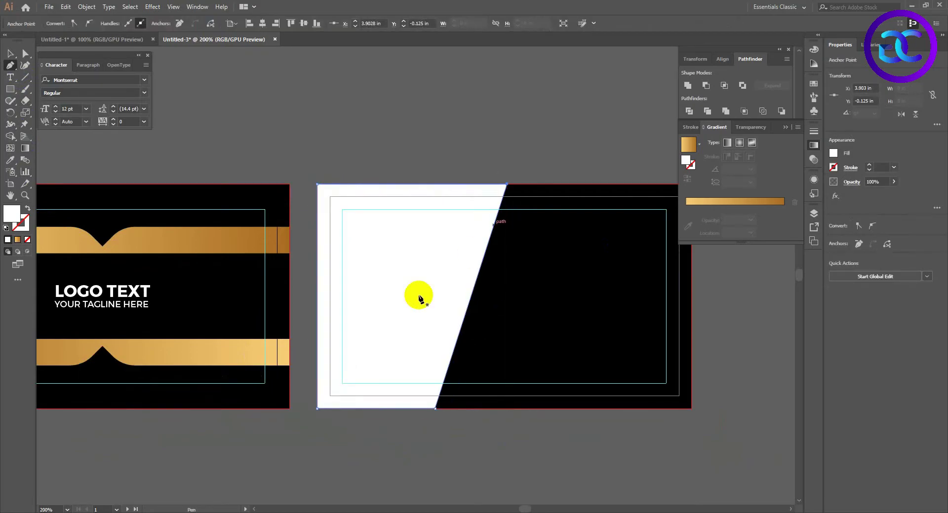
Fill the slanted panel with the gold gradient sampled from the front card's band and redirect it to run nearly vertically at about 82°.
{"action": "key", "text": "i"}
{"action": "left_click", "coordinate": [256, 231]}
{"action": "key", "text": "g"}
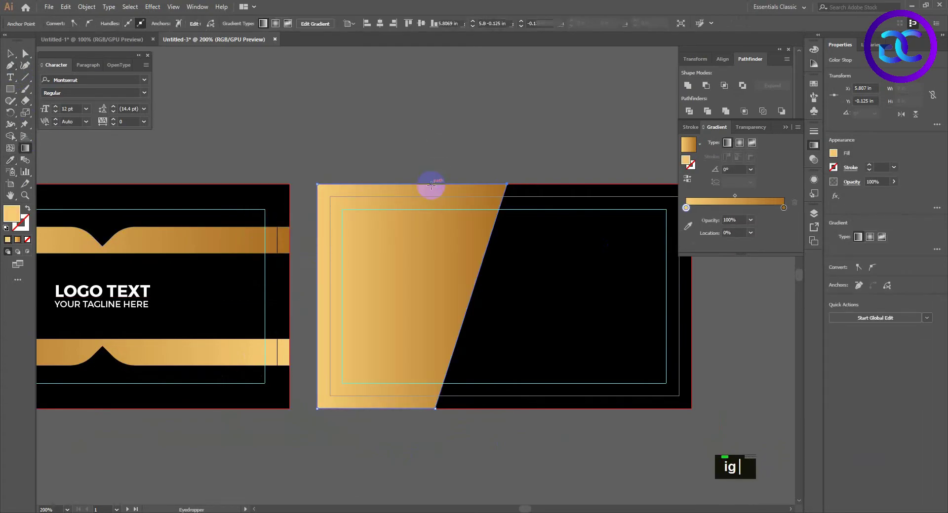
{"action": "mouse_move", "coordinate": [413, 179]}
{"action": "left_mouse_down"}
{"action": "mouse_move", "coordinate": [415, 241]}
{"action": "mouse_move", "coordinate": [389, 368]}
{"action": "mouse_move", "coordinate": [370, 390]}
{"action": "mouse_move", "coordinate": [419, 214]}
{"action": "mouse_move", "coordinate": [421, 191]}
{"action": "mouse_move", "coordinate": [411, 188]}
{"action": "left_mouse_up"}
{"action": "key", "text": "v"}
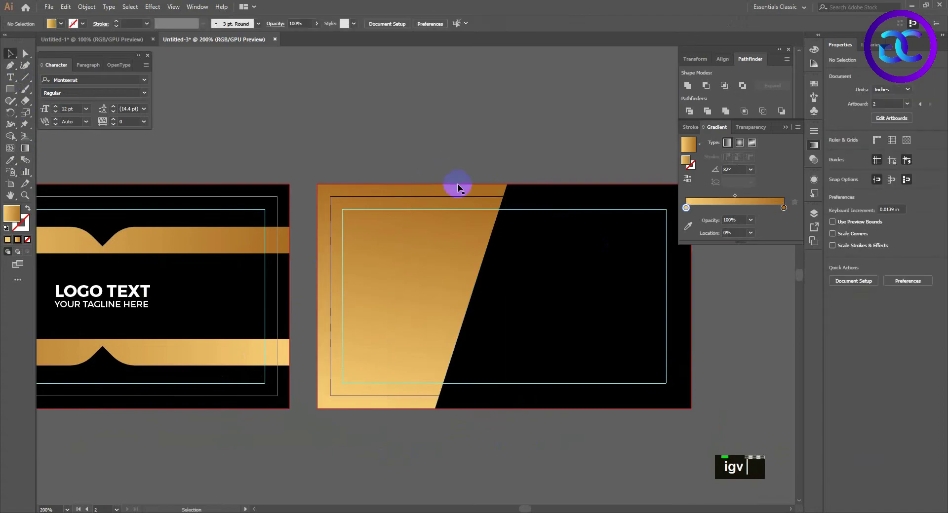
Duplicate the logo group onto the back card's gold panel, bring it to the front and enlarge it to about 1.08 in wide.
{"action": "left_click", "coordinate": [133, 291]}
{"action": "left_click_drag", "start_coordinate": [134, 291], "coordinate": [450, 317]}
{"action": "key", "text": "ctrl+shift+bracketright"}
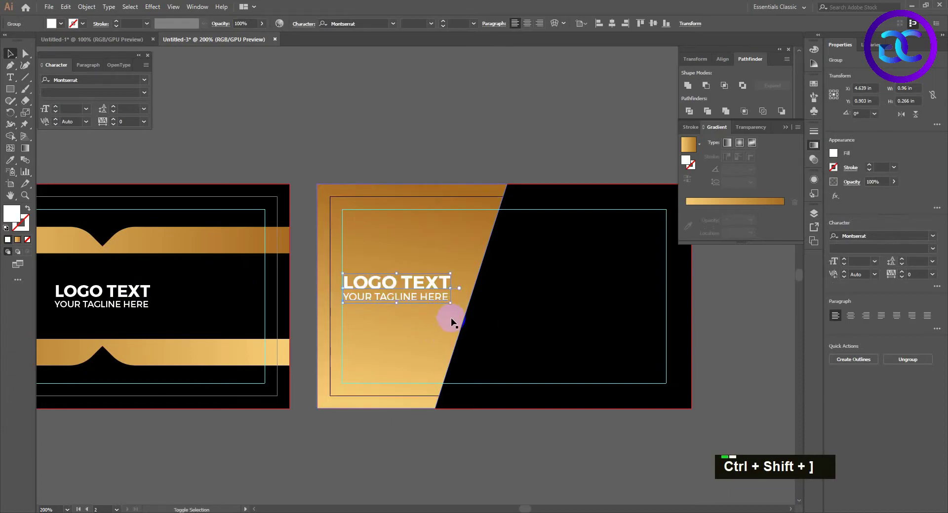
Fill the logo text and tagline on the gold panel with black.
{"action": "double_click", "coordinate": [68, 24]}
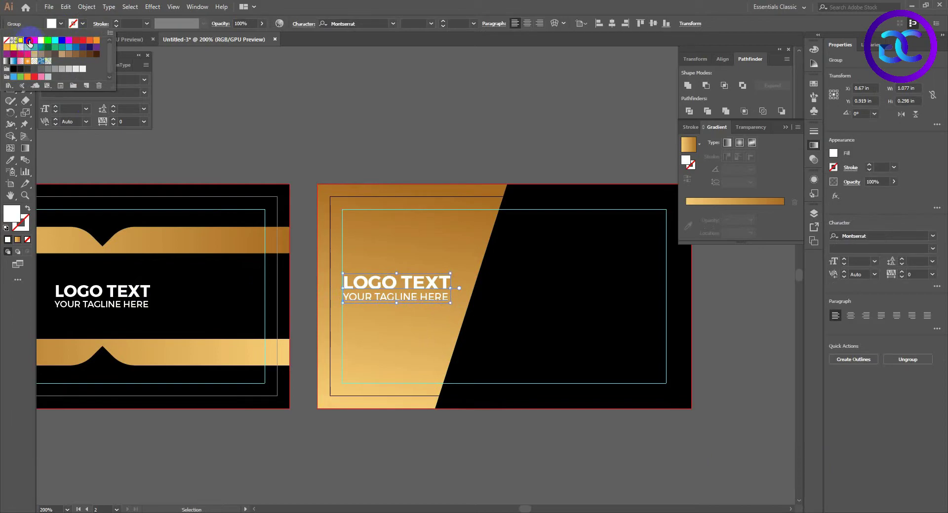
{"action": "left_click", "coordinate": [27, 40]}
{"action": "double_click", "coordinate": [482, 141]}
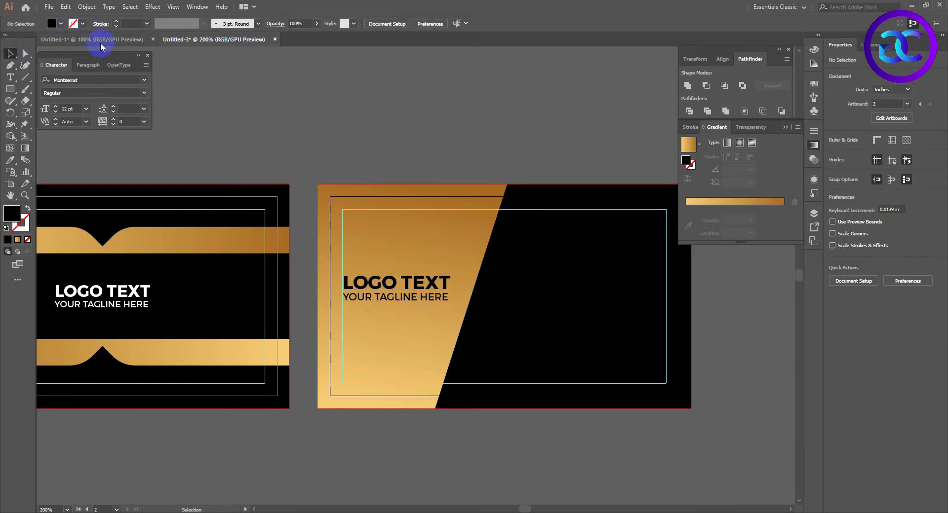
Duplicate the front card's white logo group into the upper black area of the back card and ungroup the copy.
{"action": "left_click", "coordinate": [115, 296]}
{"action": "left_click_drag", "start_coordinate": [115, 296], "coordinate": [597, 242]}
{"action": "right_click", "coordinate": [583, 238]}
{"action": "left_click", "coordinate": [611, 320]}
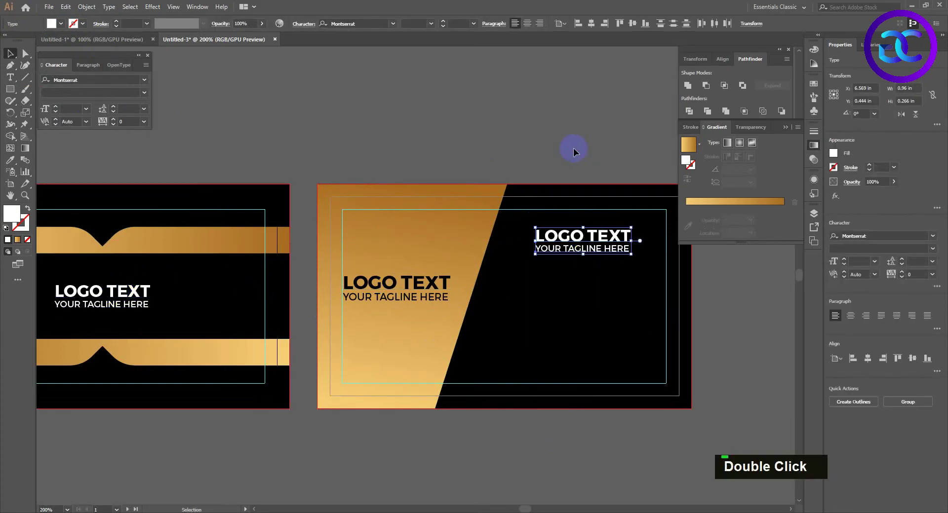
Delete the tagline from the ungrouped copy and change the remaining text line to "NAME HERE".
{"action": "left_click", "coordinate": [571, 148]}
{"action": "left_click", "coordinate": [582, 250]}
{"action": "key", "text": "Delete"}
{"action": "double_click", "coordinate": [599, 241]}
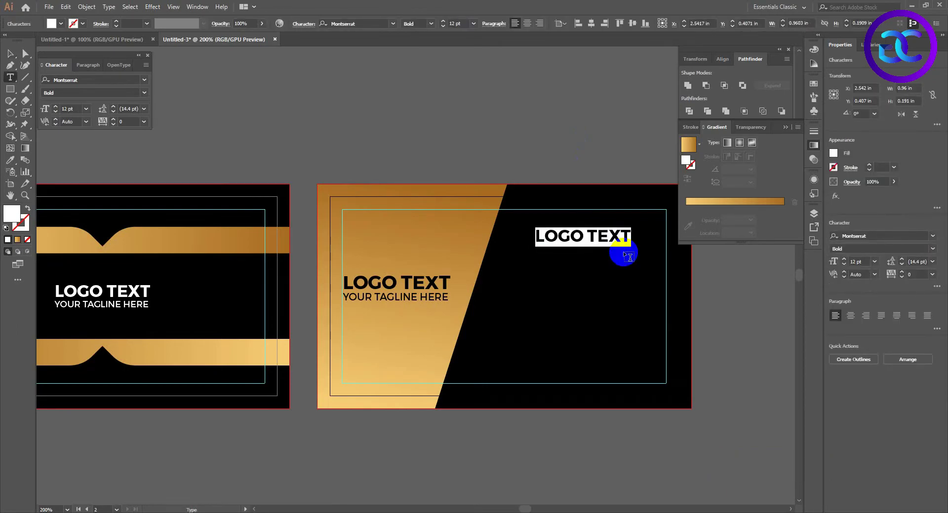
{"action": "type", "text": "NAME HERE"}
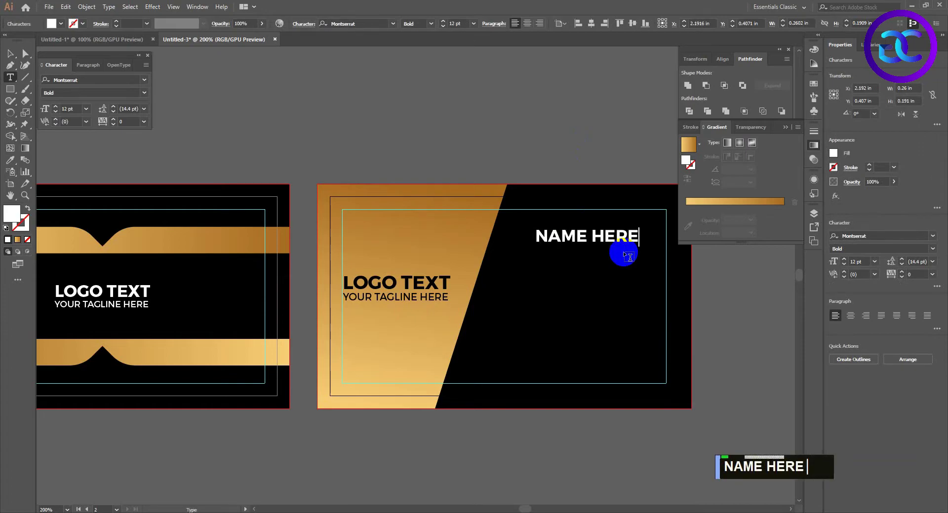
{"action": "left_click", "coordinate": [10, 54]}
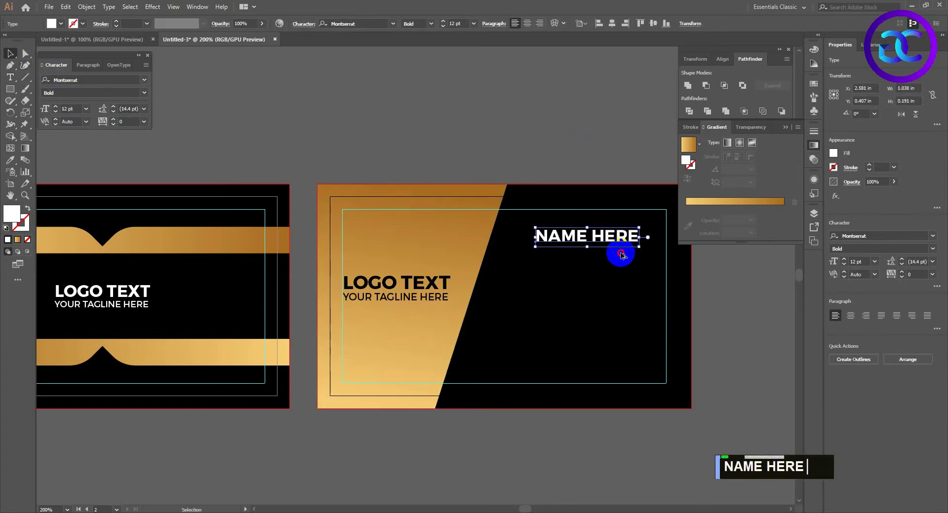
Duplicate the "NAME HERE" line directly below itself and set the copy to Montserrat Semi Bold.
{"action": "left_click_drag", "start_coordinate": [617, 242], "coordinate": [625, 261]}
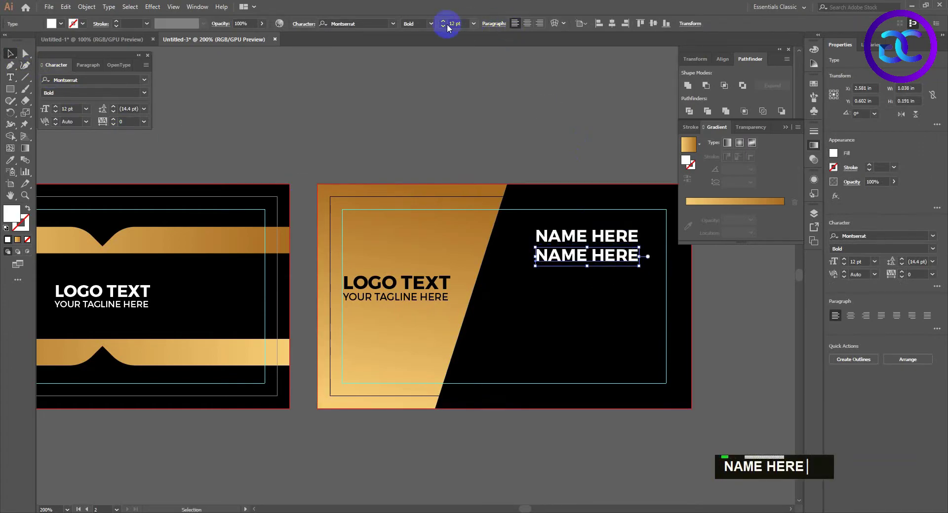
{"action": "left_click", "coordinate": [430, 25]}
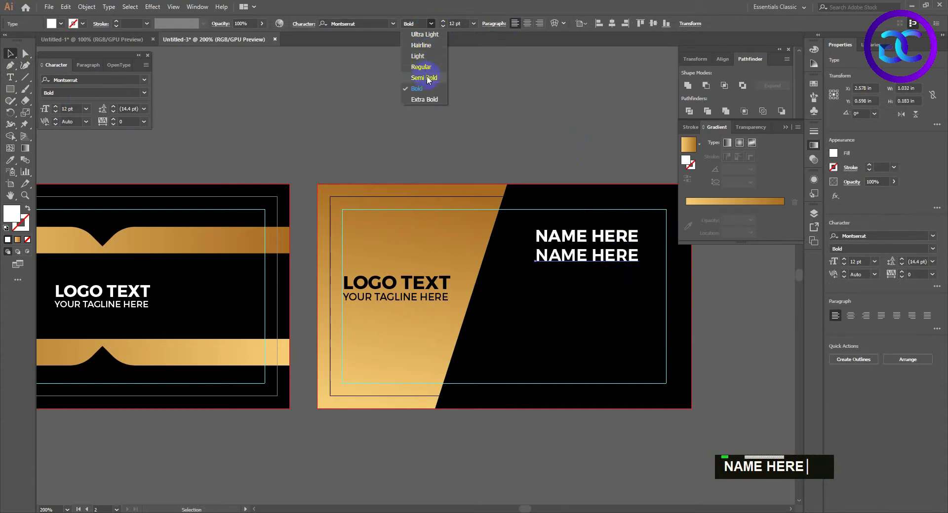
{"action": "left_click", "coordinate": [424, 78]}
Change the wording of the lower line to "LOREM IPSUM".
{"action": "double_click", "coordinate": [616, 256]}
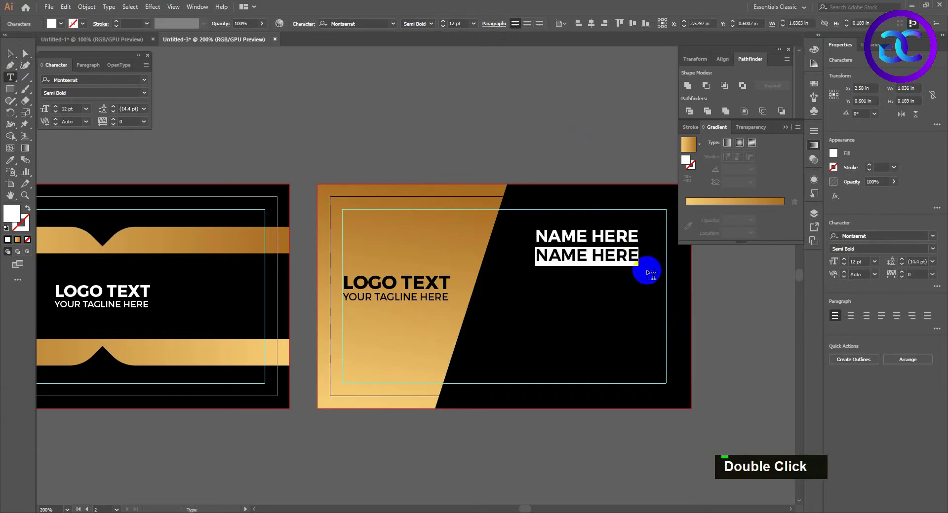
{"action": "type", "text": "lore"}
{"action": "key", "text": "BackSpace"}
{"action": "key", "text": "BackSpace"}
{"action": "key", "text": "BackSpace"}
{"action": "key", "text": "BackSpace"}
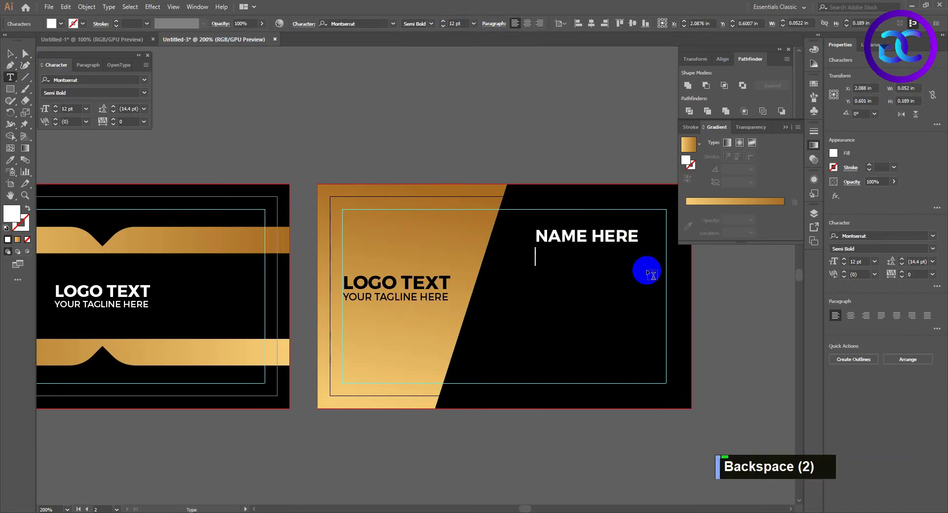
{"action": "type", "text": "LOREM IPSUM"}
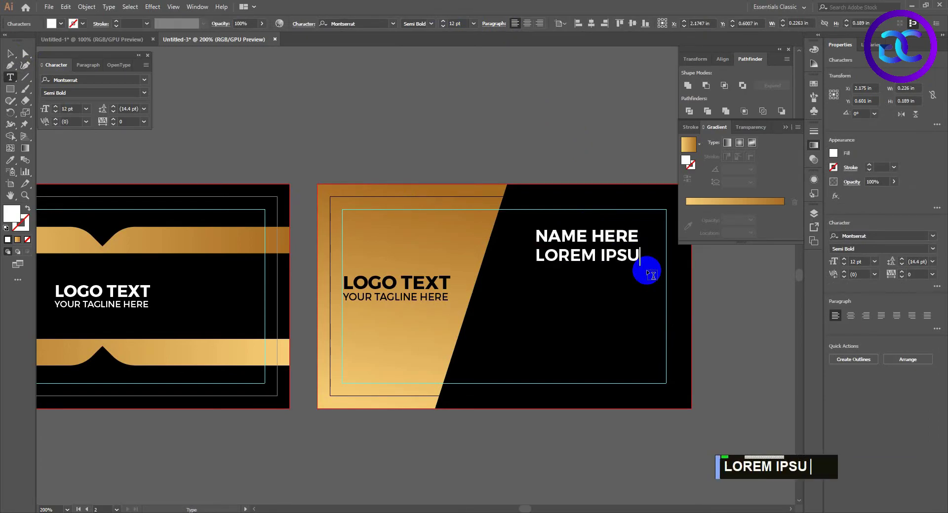
{"action": "left_click", "coordinate": [16, 58]}
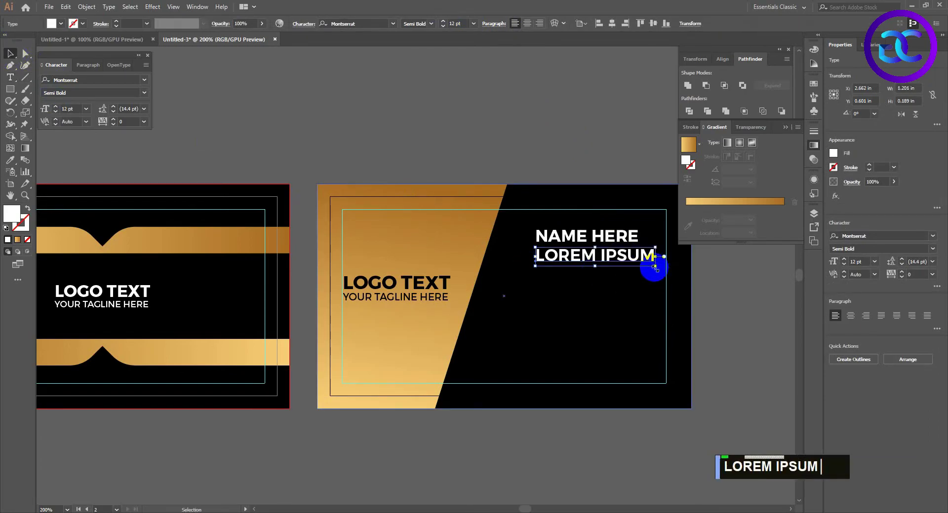
Scale the "LOREM IPSUM" line down to about 6.04 pt and place it beneath the right end of the name line.
{"action": "left_click_drag", "start_coordinate": [651, 264], "coordinate": [630, 252]}
{"action": "scroll", "coordinate": [626, 259], "scroll_direction": "up", "scroll_amount": 1}
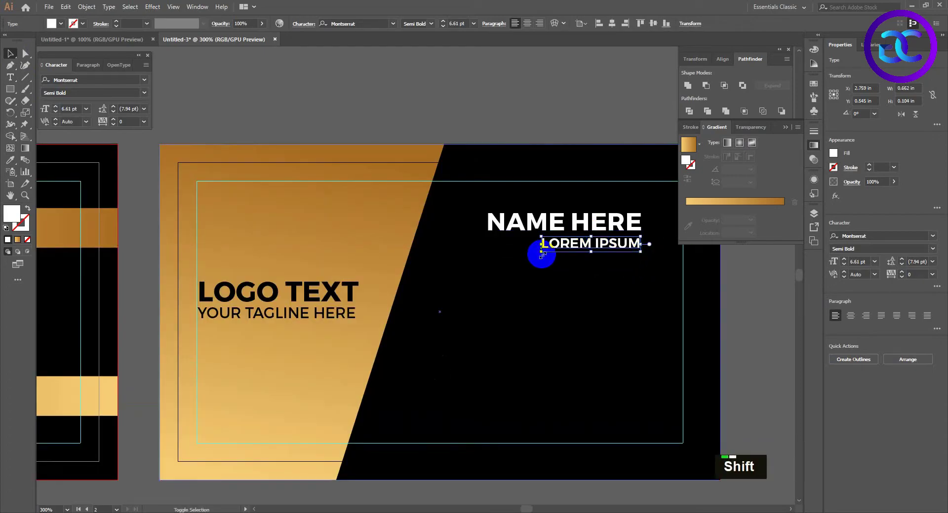
{"action": "left_click_drag", "start_coordinate": [540, 251], "coordinate": [571, 260]}
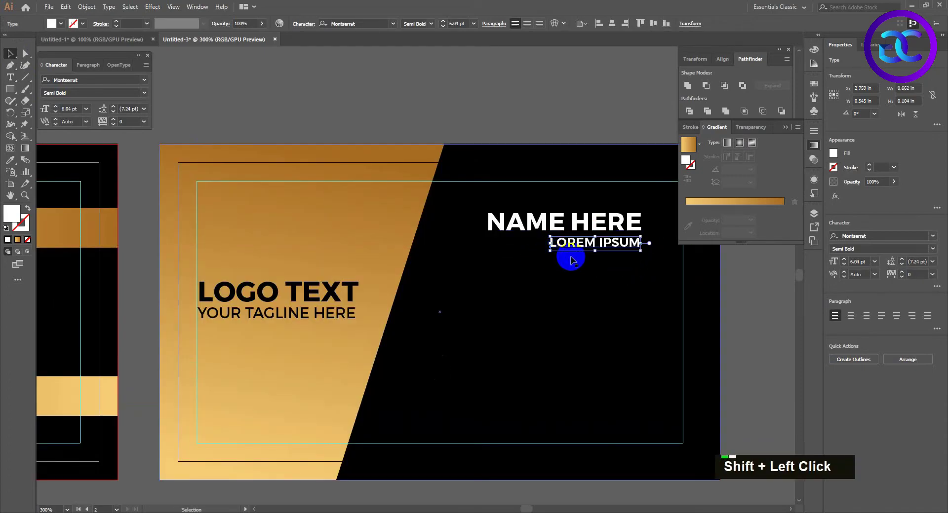
{"action": "left_click", "coordinate": [781, 329]}
{"action": "left_click_drag", "start_coordinate": [726, 309], "coordinate": [705, 319]}
Align the right edge of "LOREM IPSUM" to the "NAME HERE" line, using the name as the key object.
{"action": "left_click", "coordinate": [556, 230]}
{"action": "left_click", "coordinate": [571, 252], "text": "shift"}
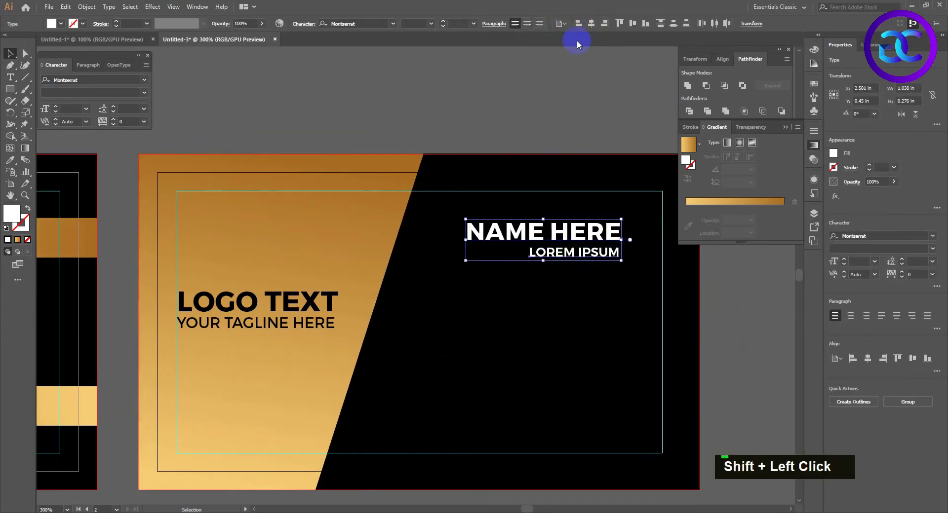
{"action": "left_click", "coordinate": [599, 230]}
{"action": "left_click", "coordinate": [609, 27]}
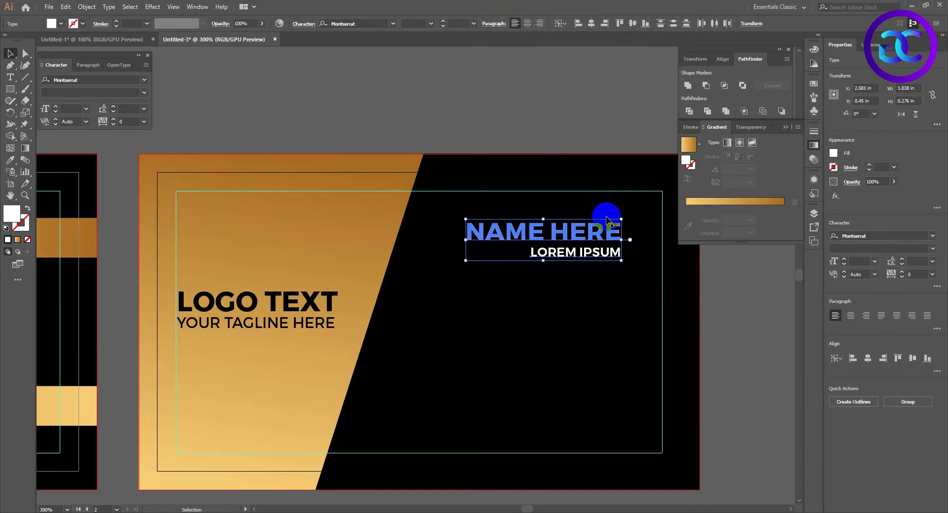
{"action": "left_click", "coordinate": [720, 331]}
Convert "LOREM IPSUM" to outlines and fill it with the gold gradient from the panel, reversed to run at 180°.
{"action": "right_click", "coordinate": [602, 254]}
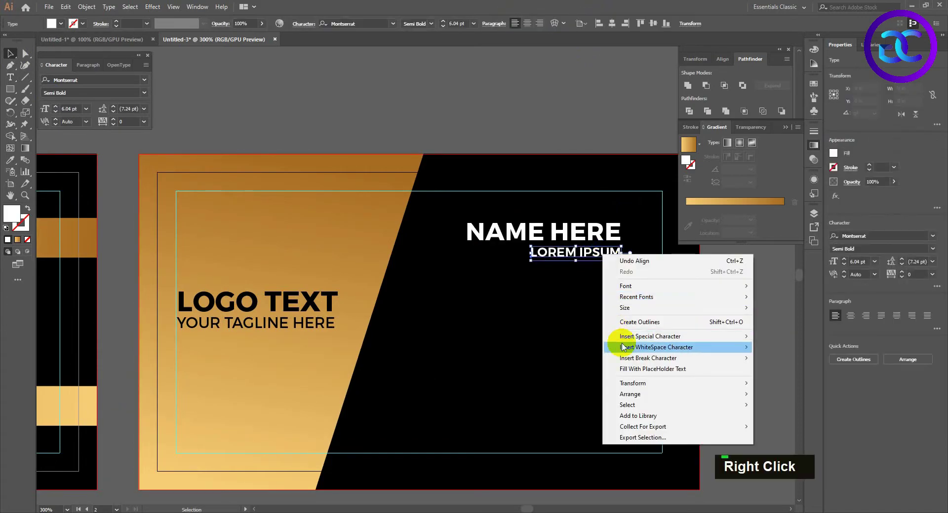
{"action": "left_click", "coordinate": [656, 345]}
{"action": "key", "text": "i"}
{"action": "left_click", "coordinate": [354, 247]}
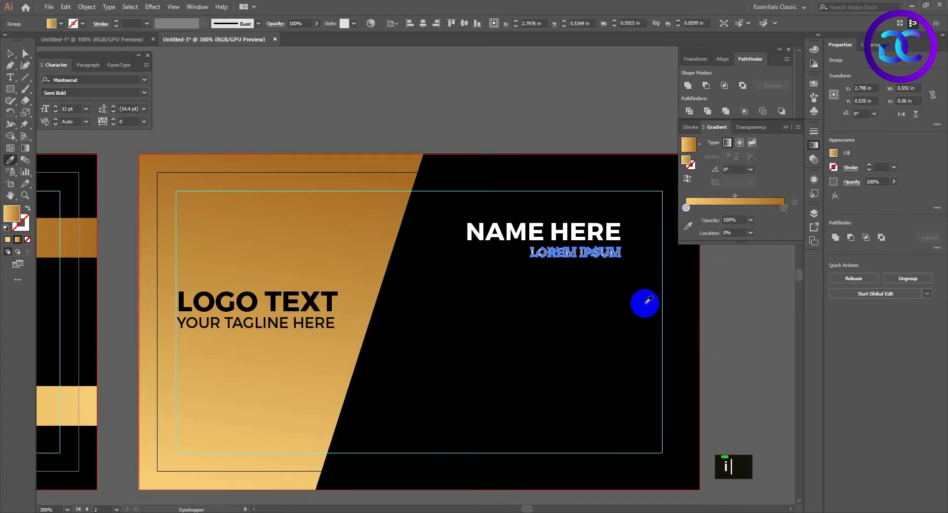
{"action": "key", "text": "g"}
{"action": "left_click_drag", "start_coordinate": [627, 255], "coordinate": [532, 255]}
{"action": "key", "text": "v"}
Move the name and "LOREM IPSUM" lines together into the upper-right corner of the back card's safe area.
{"action": "left_click", "coordinate": [604, 227], "text": "shift"}
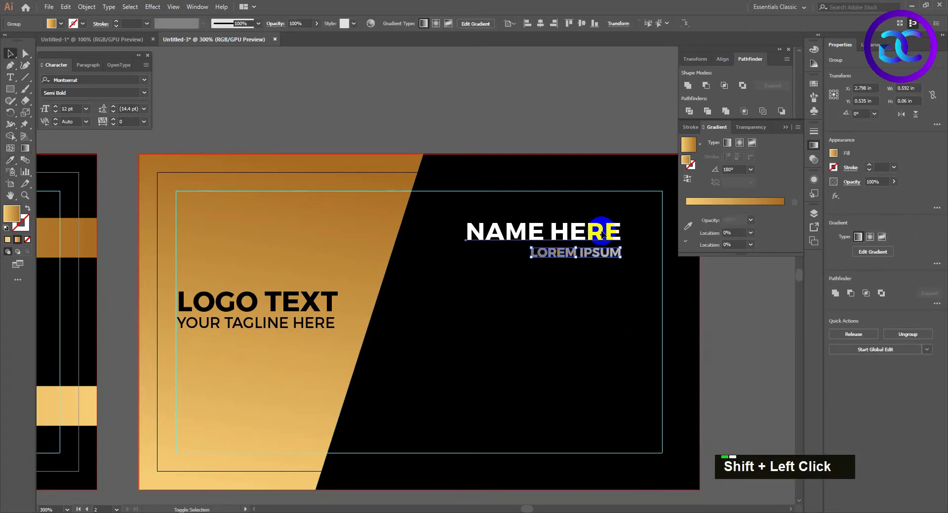
{"action": "left_click_drag", "start_coordinate": [604, 227], "coordinate": [644, 204]}
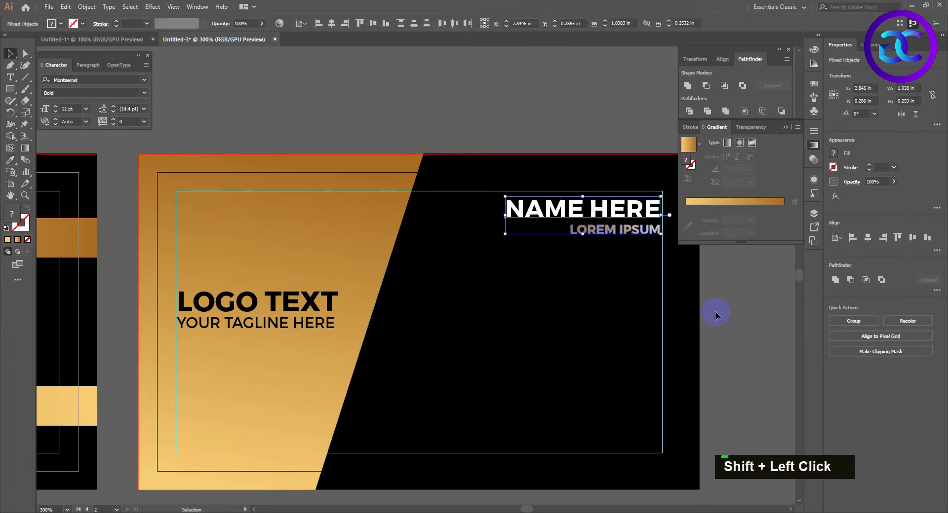
{"action": "key", "text": "Right"}
{"action": "left_click", "coordinate": [711, 328]}
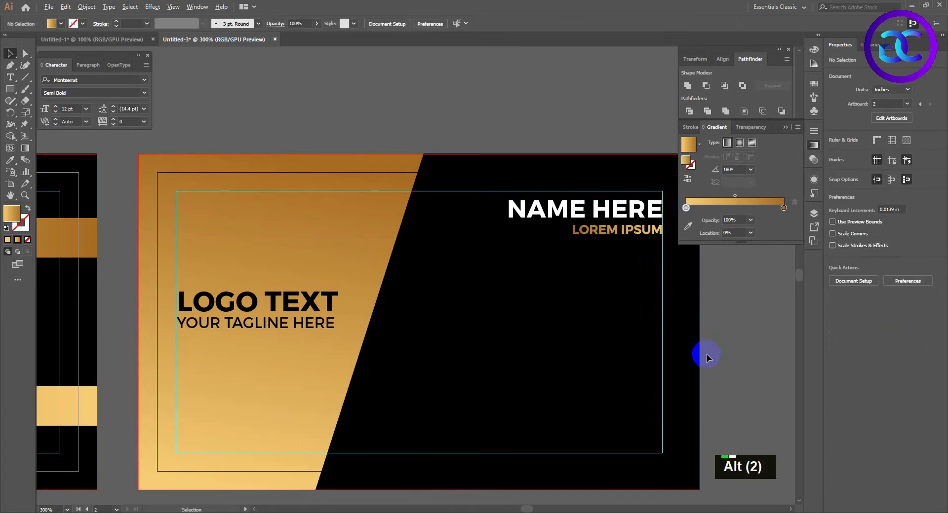
{"action": "scroll", "coordinate": [706, 356], "scroll_direction": "down", "scroll_amount": 1}
{"action": "scroll", "coordinate": [708, 358], "scroll_direction": "down", "scroll_amount": 1, "text": "alt"}
{"action": "left_click_drag", "start_coordinate": [730, 353], "coordinate": [691, 362]}
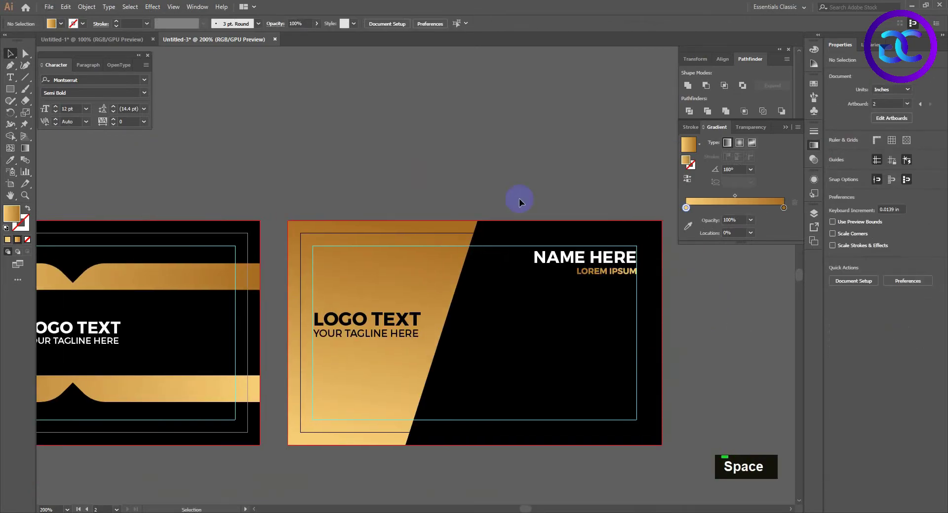
Copy the phone, mail and home icons from the Untitled-1 document onto the lower black area of the Untitled-3 back card.
{"action": "left_click", "coordinate": [103, 39]}
{"action": "left_click_drag", "start_coordinate": [680, 312], "coordinate": [656, 349]}
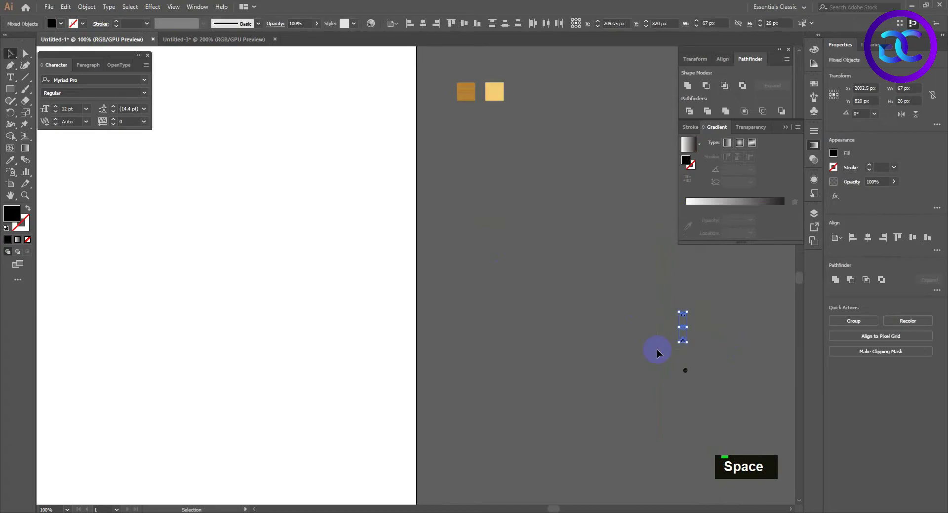
{"action": "key", "text": "ctrl+c"}
{"action": "left_click", "coordinate": [232, 39]}
{"action": "key", "text": "ctrl+v"}
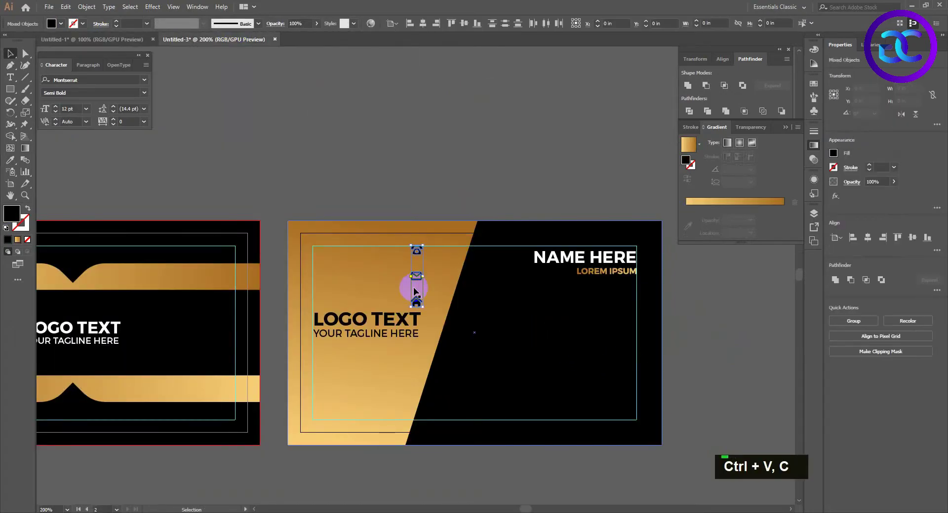
{"action": "left_click_drag", "start_coordinate": [417, 276], "coordinate": [611, 368]}
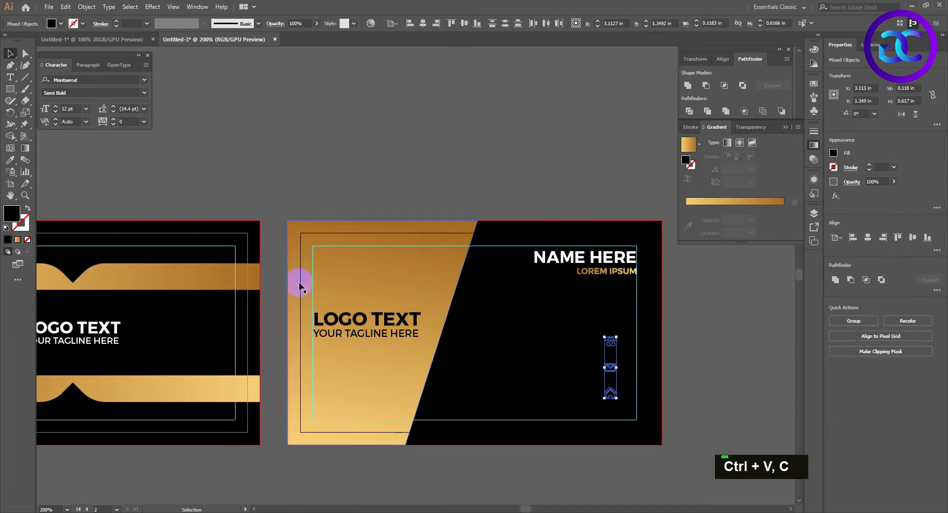
Fill the three contact icons with the gold gradient sampled from the slanted panel.
{"action": "key", "text": "i"}
{"action": "left_click", "coordinate": [423, 271]}
{"action": "key", "text": "v"}
{"action": "left_click", "coordinate": [710, 340]}
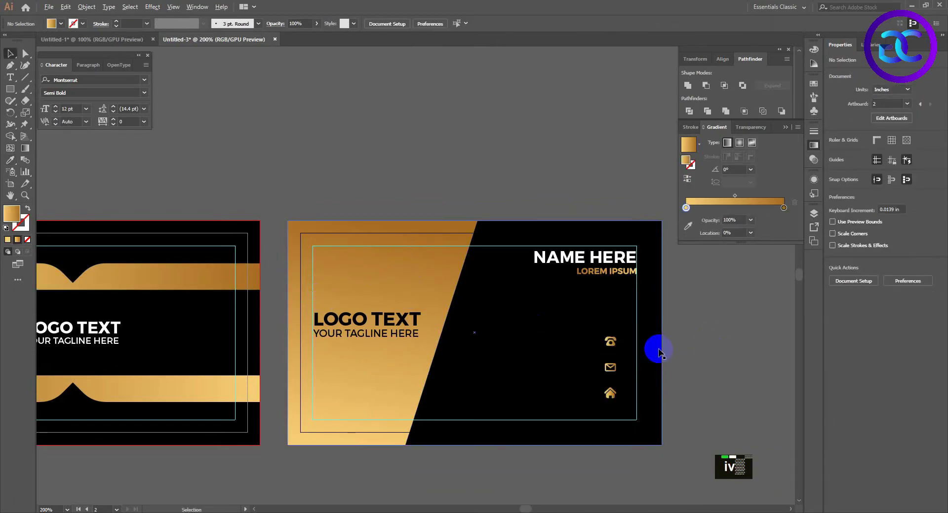
Duplicate the "NAME HERE" line beside the phone icon, set it to Montserrat Regular and replace its text with a placeholder phone number.
{"action": "scroll", "coordinate": [656, 349], "scroll_direction": "up", "scroll_amount": 1, "text": "alt"}
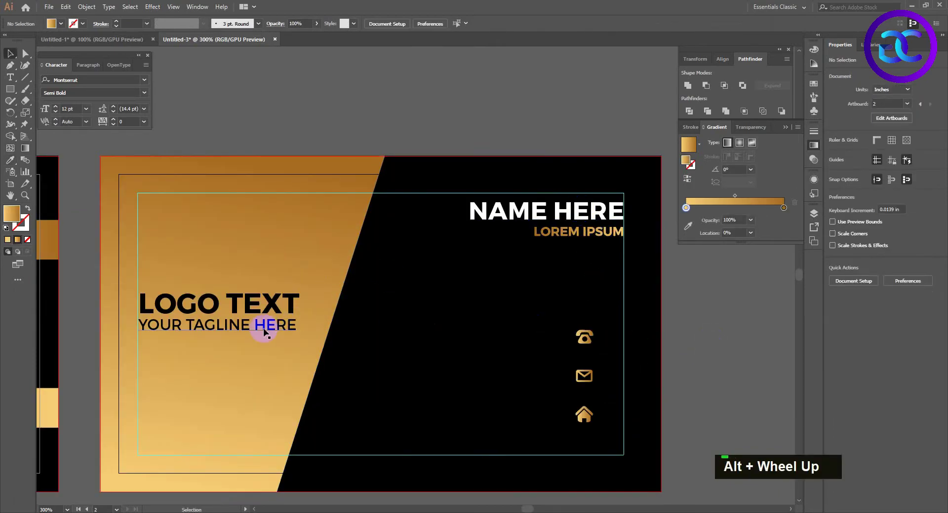
{"action": "left_click_drag", "start_coordinate": [567, 206], "coordinate": [507, 351], "text": "alt"}
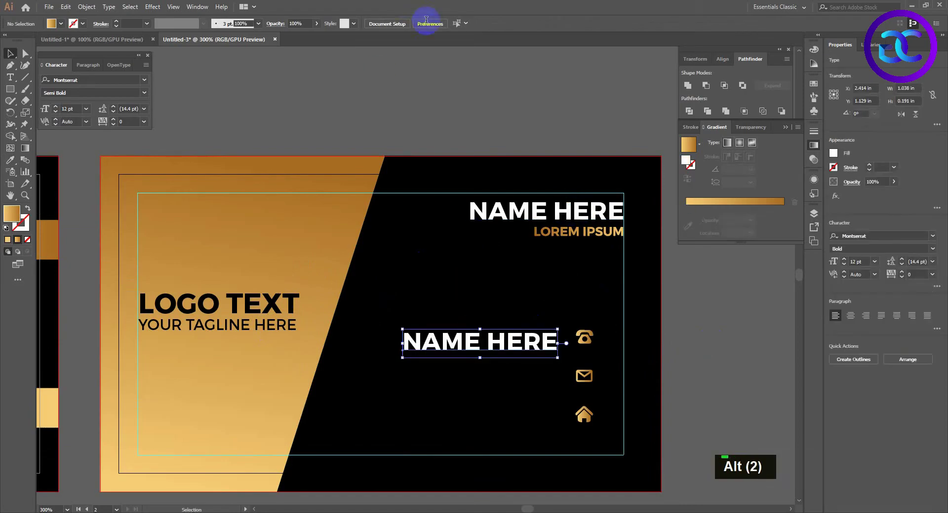
{"action": "left_click", "coordinate": [424, 23]}
{"action": "left_click", "coordinate": [422, 69]}
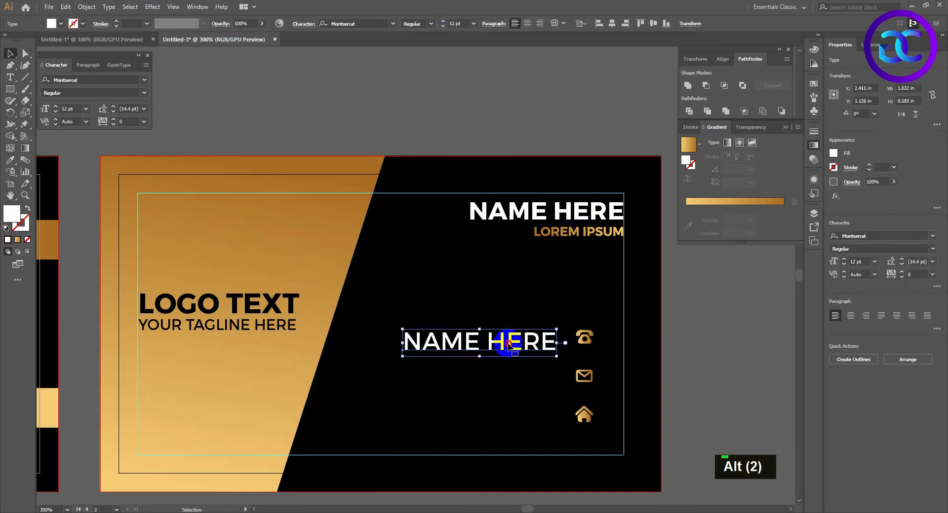
{"action": "double_click", "coordinate": [541, 347]}
{"action": "key", "text": "BackSpace"}
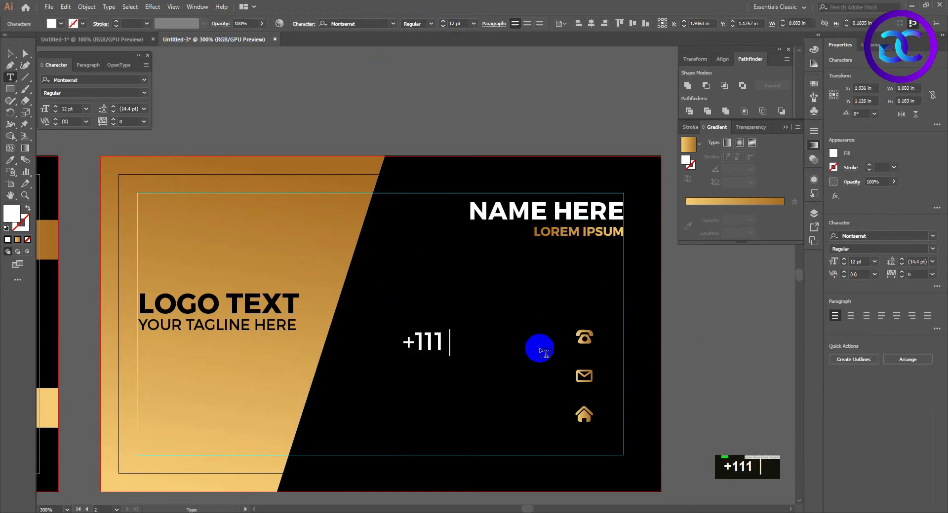
{"action": "type", "text": "+111 222 3334"}
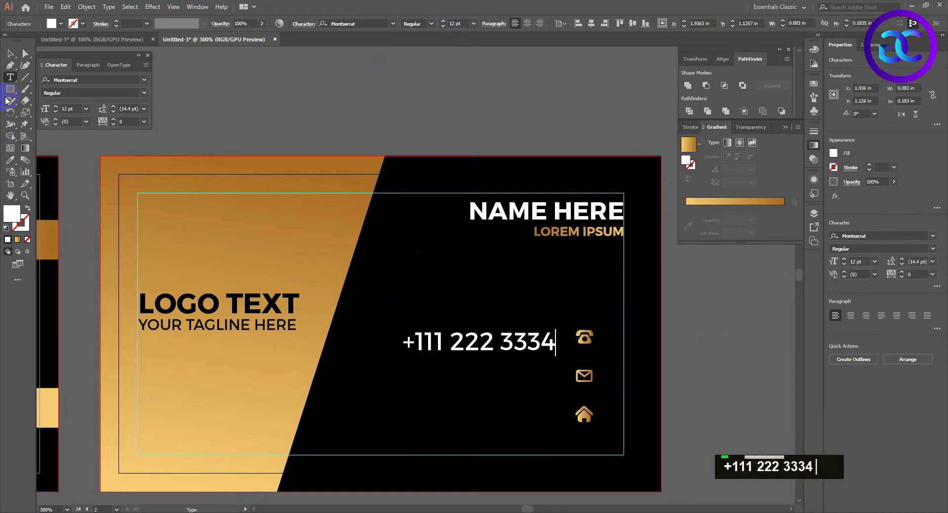
Scale the phone number line down to about 5.25 pt beside the phone icon and duplicate it directly below.
{"action": "left_click", "coordinate": [10, 53]}
{"action": "left_click", "coordinate": [398, 360]}
{"action": "left_click_drag", "start_coordinate": [401, 359], "coordinate": [547, 340], "text": "shift"}
{"action": "scroll", "coordinate": [529, 353], "scroll_direction": "up", "scroll_amount": 1, "text": "alt"}
{"action": "left_click_drag", "start_coordinate": [547, 339], "coordinate": [548, 357], "text": "alt"}
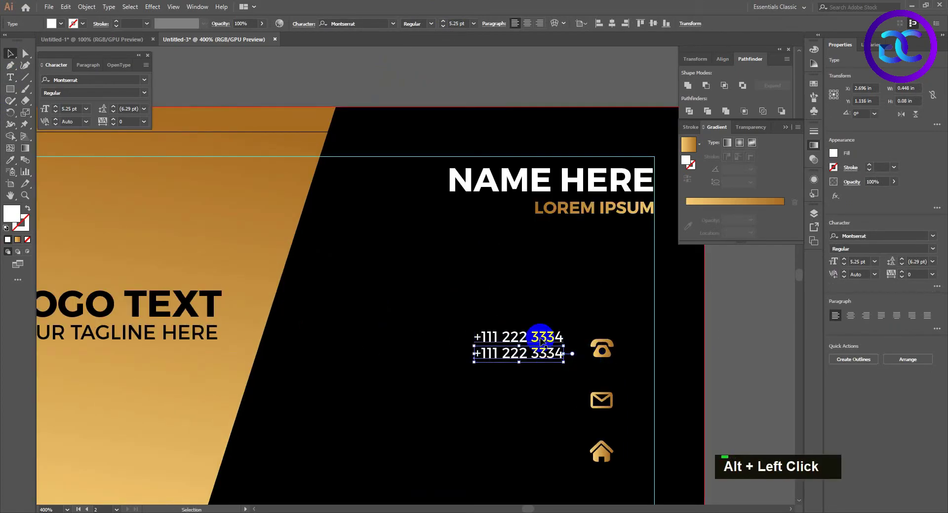
Nudge both phone lines to centre them vertically on the phone icon, and duplicate the pair beside the mail and home icons.
{"action": "left_click", "coordinate": [540, 335], "text": "shift"}
{"action": "key", "text": "Down"}
{"action": "key", "text": "Down"}
{"action": "key", "text": "Up"}
{"action": "key", "text": "Down"}
{"action": "key", "text": "Down"}
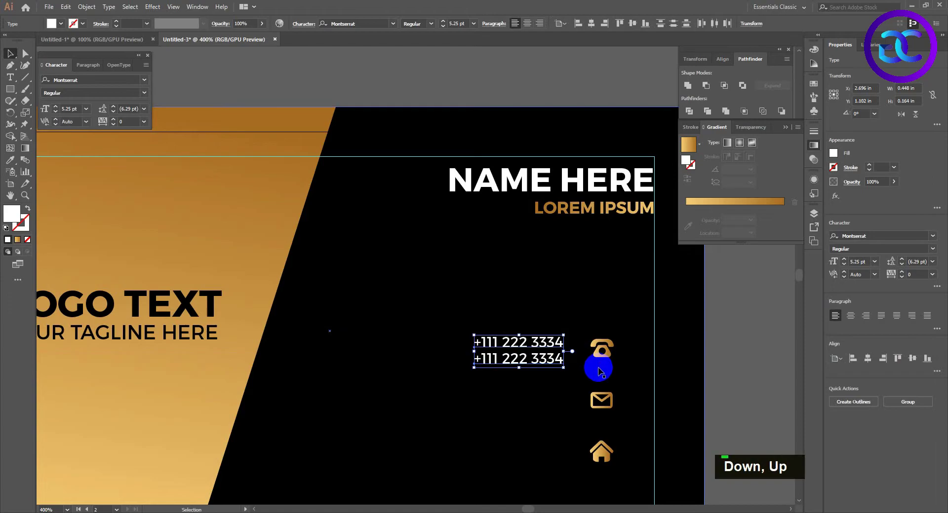
{"action": "key", "text": "Up"}
{"action": "key", "text": "Down"}
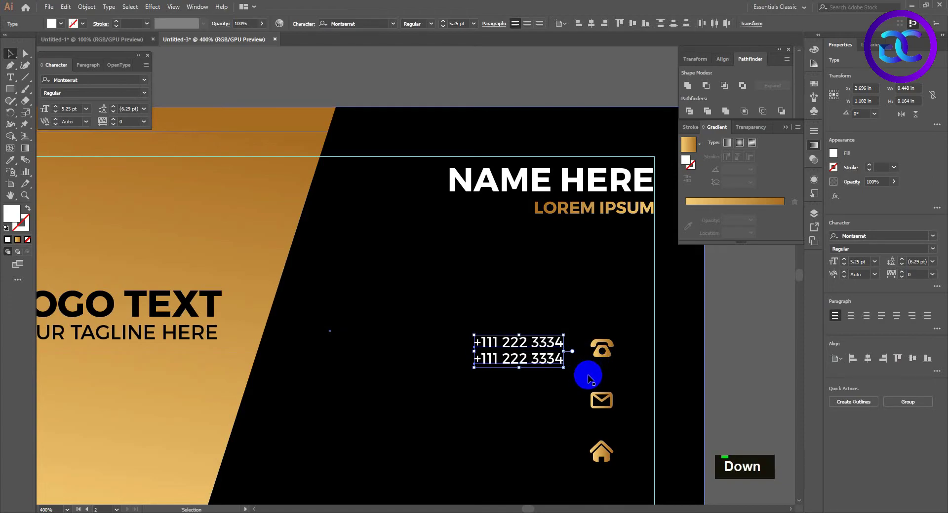
{"action": "key", "text": "Up"}
{"action": "left_click_drag", "start_coordinate": [555, 364], "coordinate": [558, 409], "text": "alt+shift"}
{"action": "key", "text": "ctrl+d"}
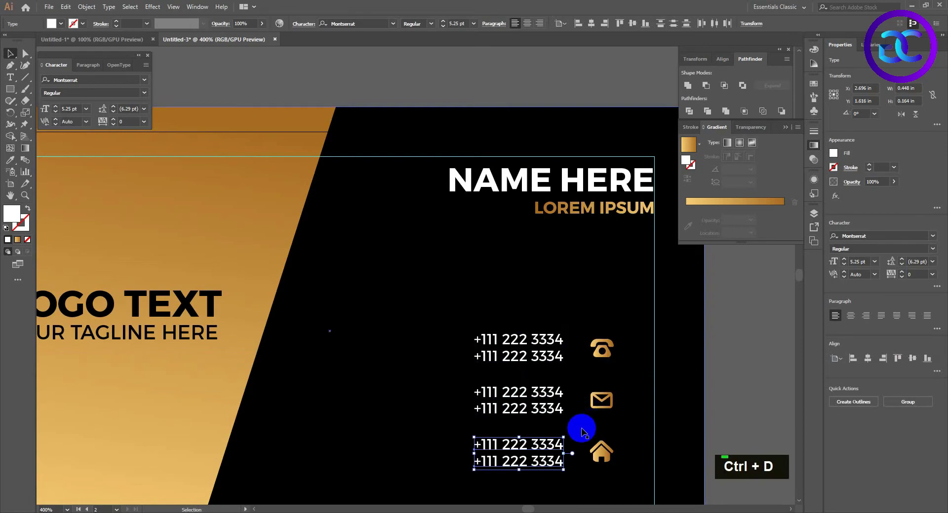
Replace the upper line beside the mail icon with a placeholder e-mail address.
{"action": "double_click", "coordinate": [543, 391]}
{"action": "triple_click", "coordinate": [542, 391]}
{"action": "key", "text": "BackSpace"}
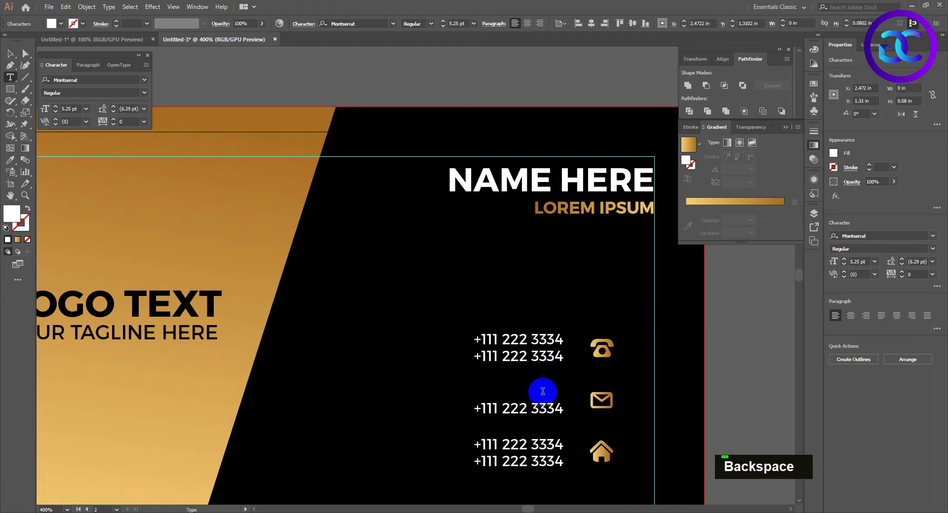
{"action": "key", "text": "BackSpace"}
{"action": "type", "text": "youremail.com"}
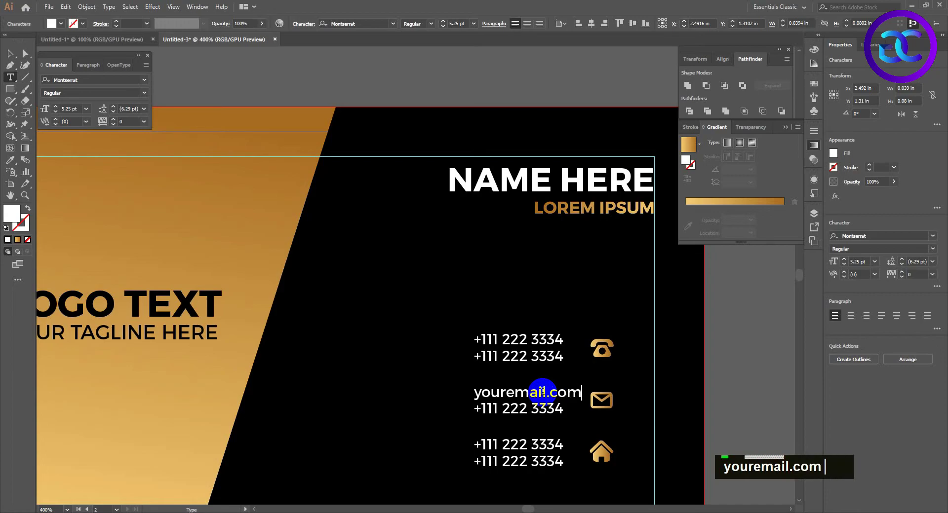
{"action": "type", "text": "name"}
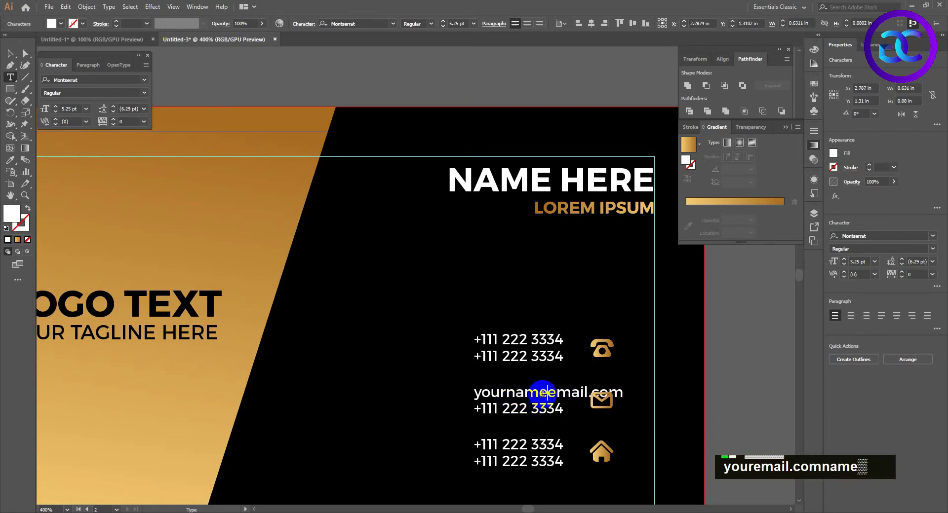
{"action": "type", "text": "@"}
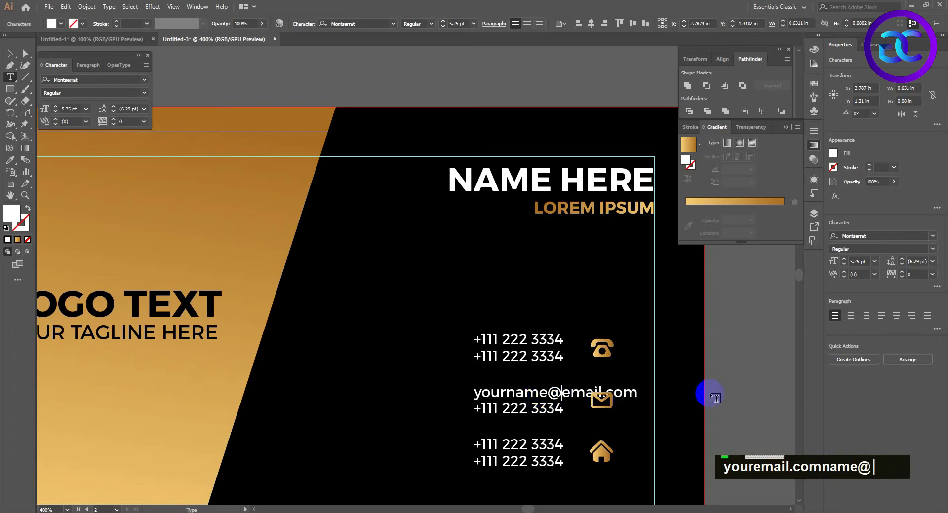
Copy the placeholder e-mail address into the lower line beside the mail icon.
{"action": "triple_click", "coordinate": [510, 401]}
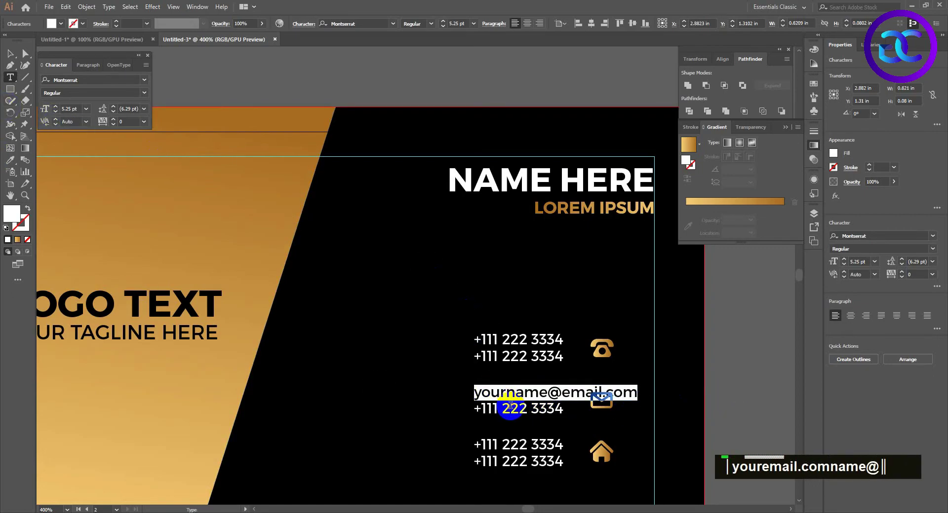
{"action": "triple_click", "coordinate": [510, 409]}
{"action": "key", "text": "ctrl+v"}
{"action": "left_click", "coordinate": [10, 53]}
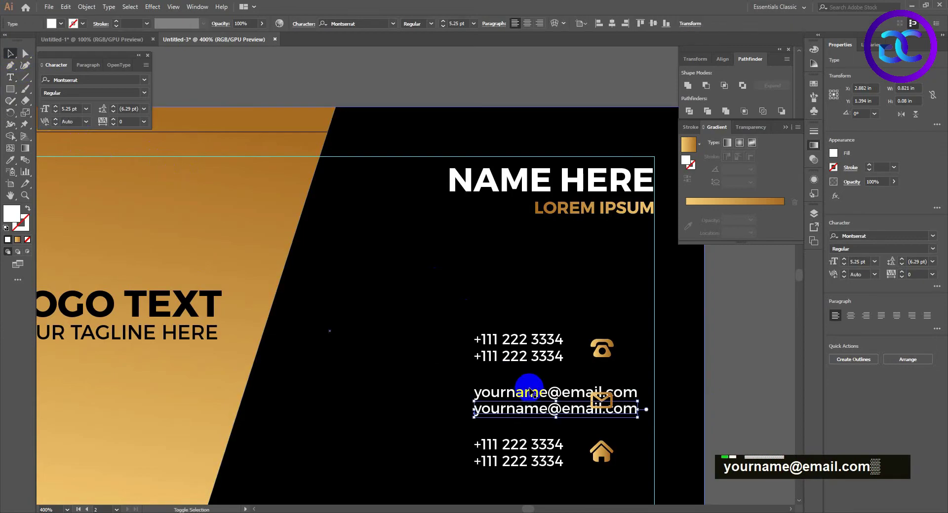
Align the right edges of the two e-mail lines and move them just left of the mail icon.
{"action": "left_click", "coordinate": [508, 401], "text": "shift"}
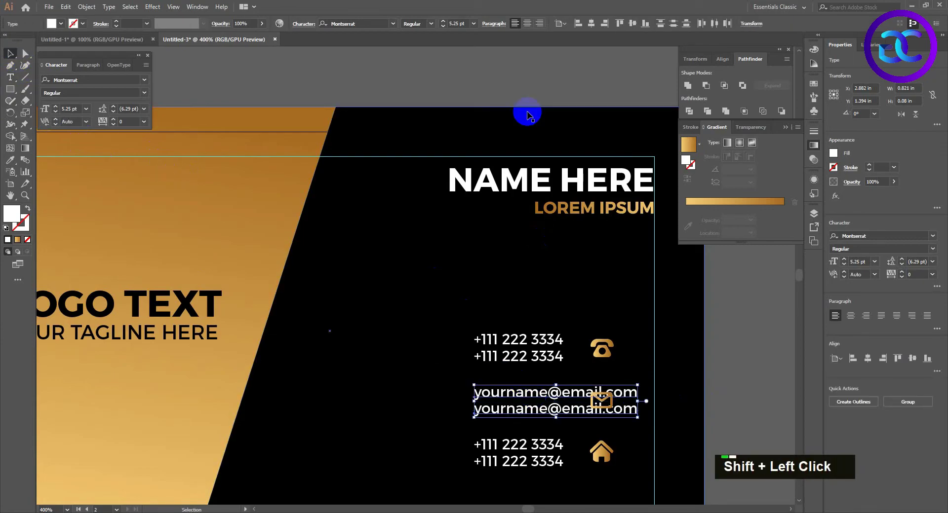
{"action": "left_click", "coordinate": [604, 24]}
{"action": "left_click_drag", "start_coordinate": [662, 412], "coordinate": [555, 399]}
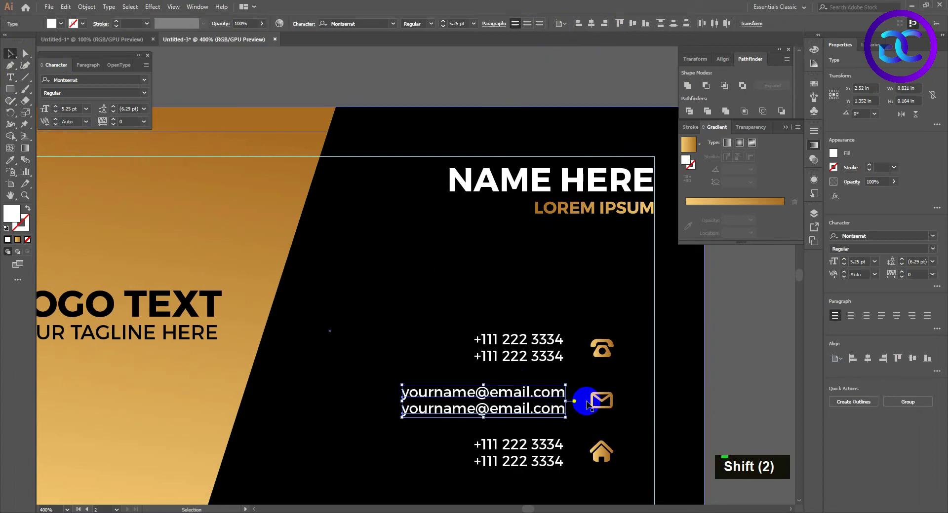
{"action": "key", "text": "Left"}
{"action": "key", "text": "Left"}
{"action": "key", "text": "Right"}
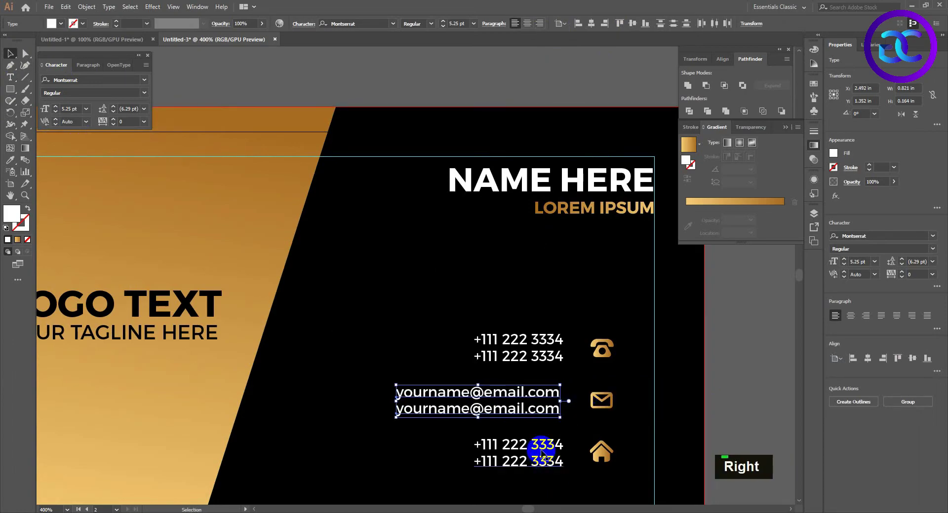
Delete the lower line beside the home icon and replace the upper one with a two-line placeholder street and city address.
{"action": "left_click", "coordinate": [542, 458]}
{"action": "key", "text": "Delete"}
{"action": "double_click", "coordinate": [541, 445]}
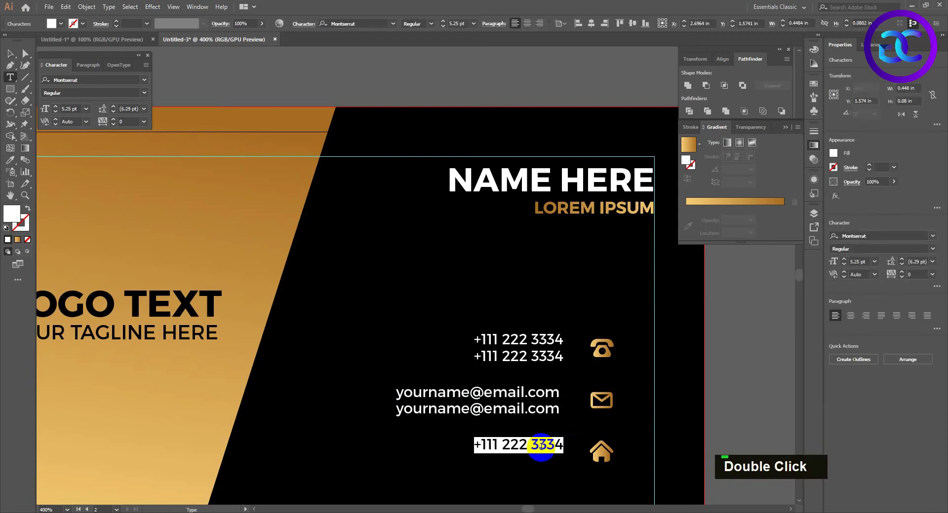
{"action": "key", "text": "BackSpace"}
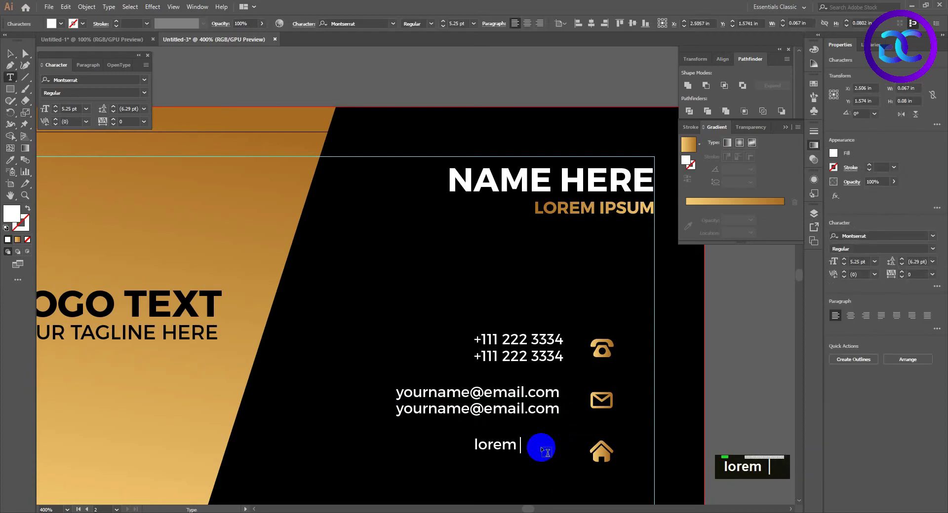
{"action": "type", "text": "lorem ip"}
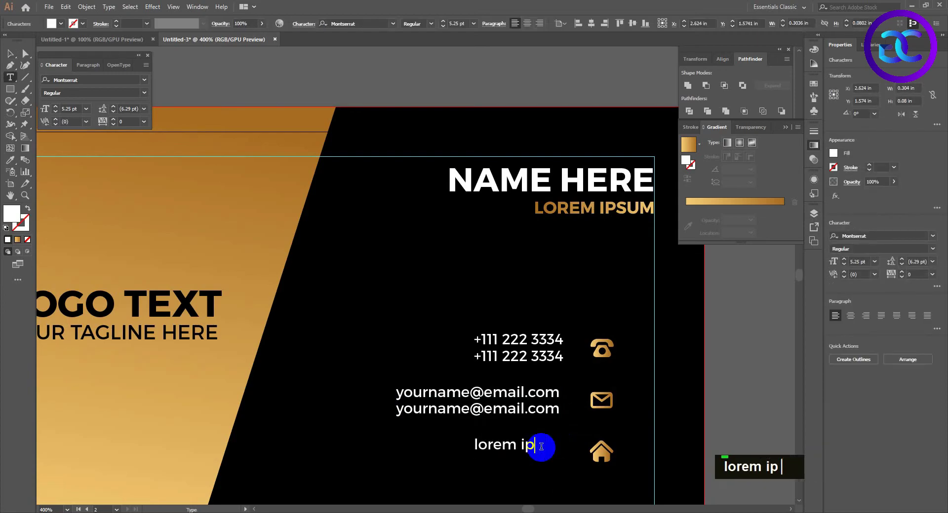
{"action": "type", "text": "sum street name,"}
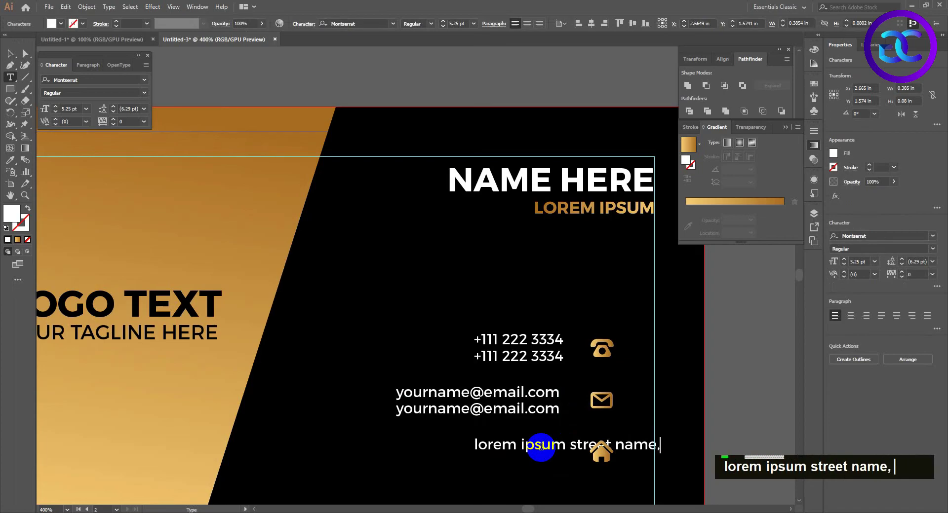
{"action": "key", "text": "Return"}
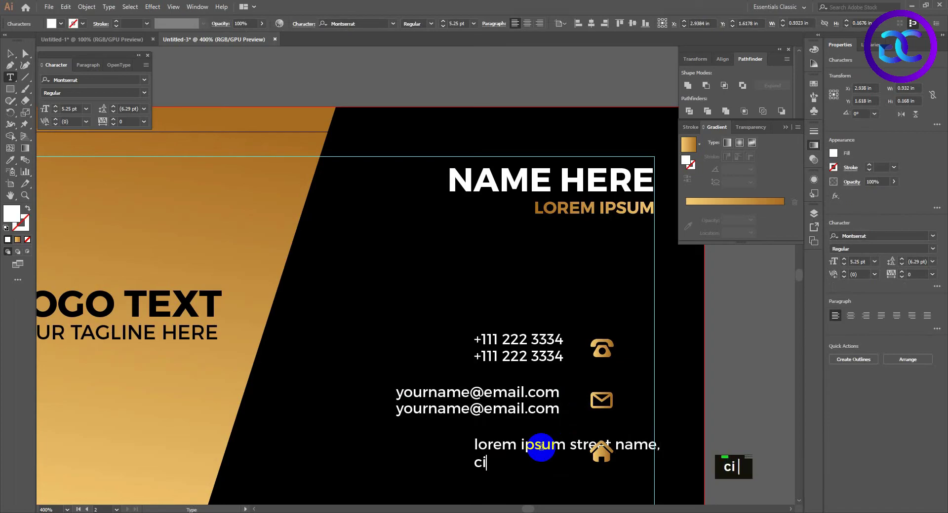
{"action": "type", "text": "city name 1234"}
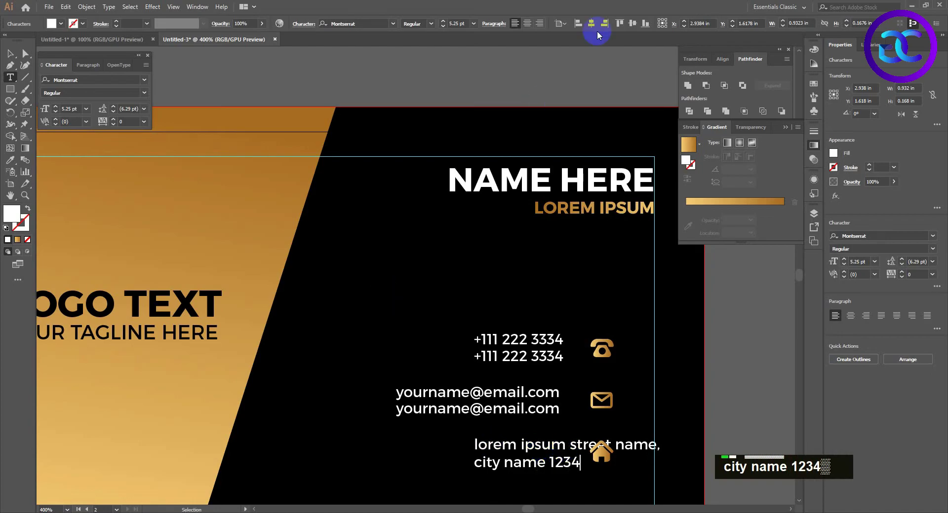
Right-justify the address paragraph and align its right edge with the e-mail lines.
{"action": "key", "text": "ctrl+a"}
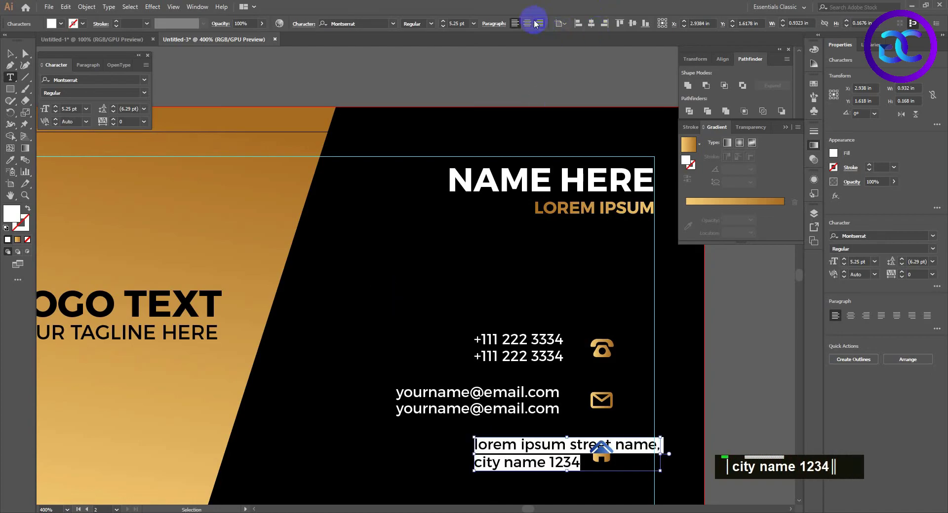
{"action": "left_click", "coordinate": [539, 23]}
{"action": "left_click", "coordinate": [10, 53]}
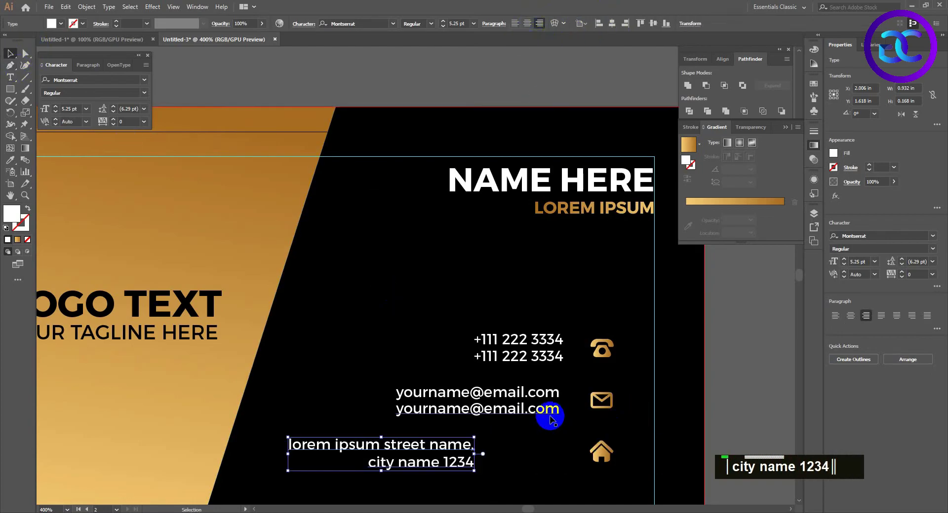
{"action": "left_click", "coordinate": [502, 430], "text": "shift"}
{"action": "left_click", "coordinate": [501, 410]}
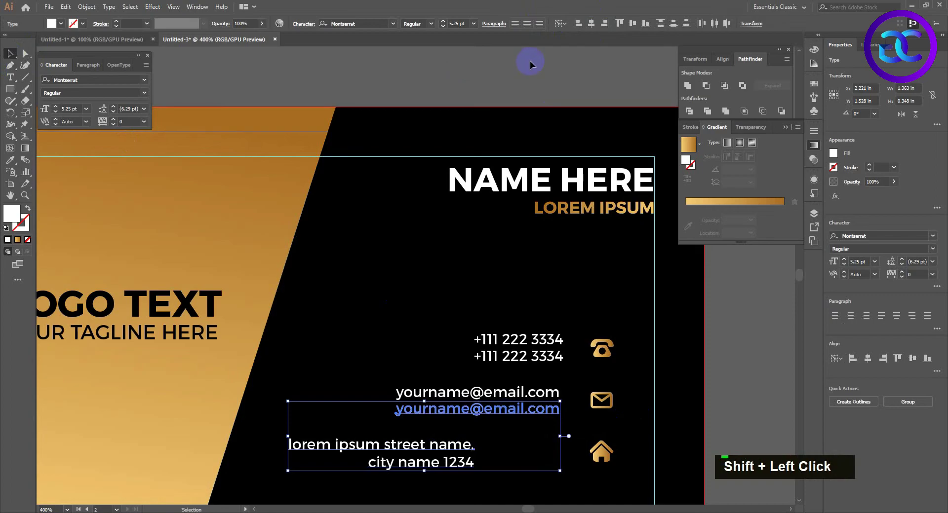
{"action": "left_click", "coordinate": [604, 23]}
{"action": "left_click", "coordinate": [684, 333]}
Draw a thin bar about 0.6 × 0.04 in below "LOREM IPSUM" at the right safe guide and fill it with the panel's gold gradient.
{"action": "scroll", "coordinate": [693, 398], "scroll_direction": "down", "scroll_amount": 1, "text": "alt"}
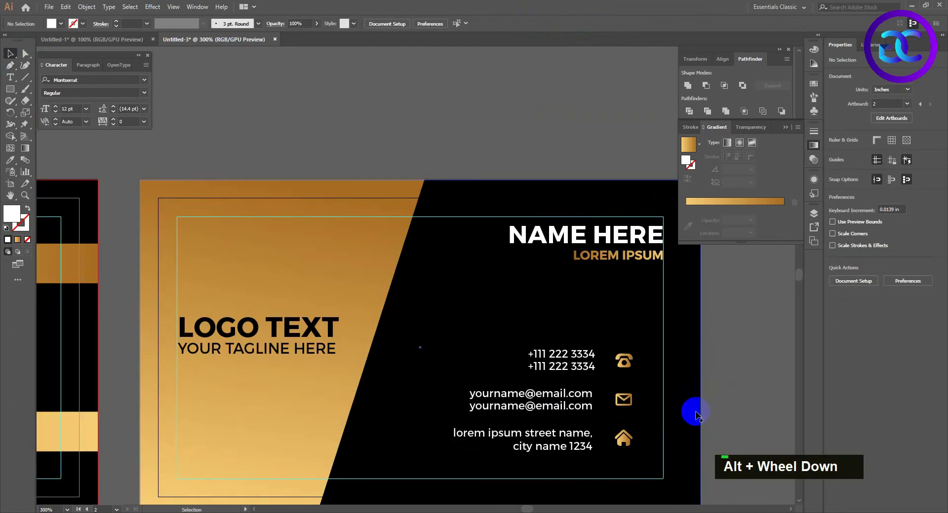
{"action": "left_click", "coordinate": [10, 88]}
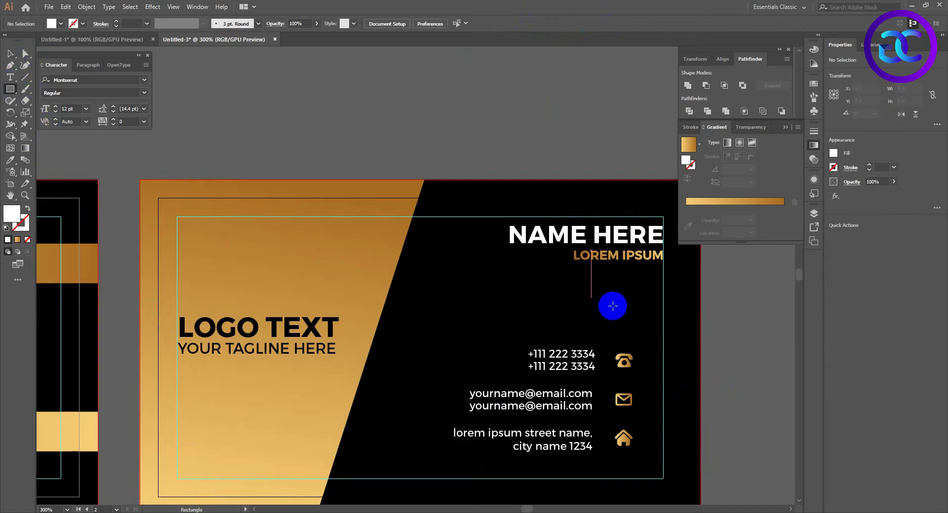
{"action": "left_click_drag", "start_coordinate": [662, 297], "coordinate": [574, 301]}
{"action": "key", "text": "i"}
{"action": "left_click", "coordinate": [360, 274]}
{"action": "key", "text": "g"}
{"action": "left_click", "coordinate": [658, 307]}
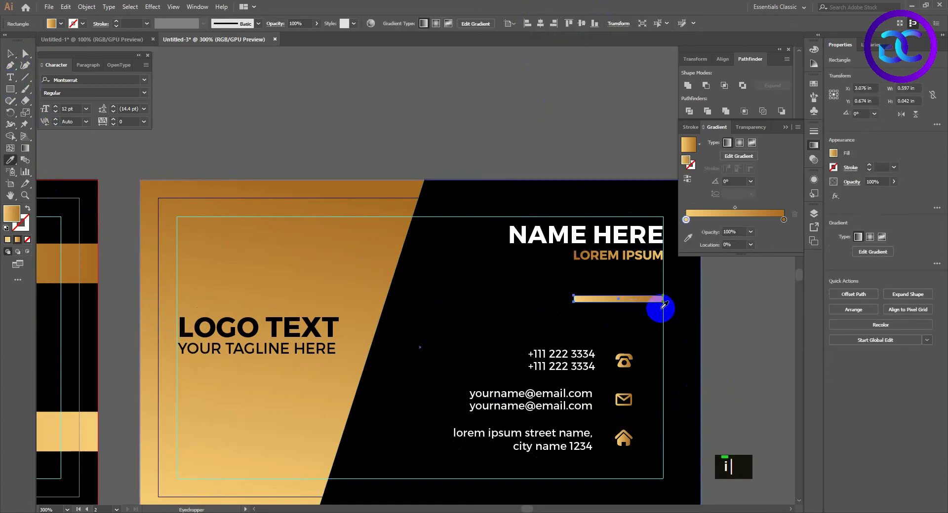
{"action": "key", "text": "v"}
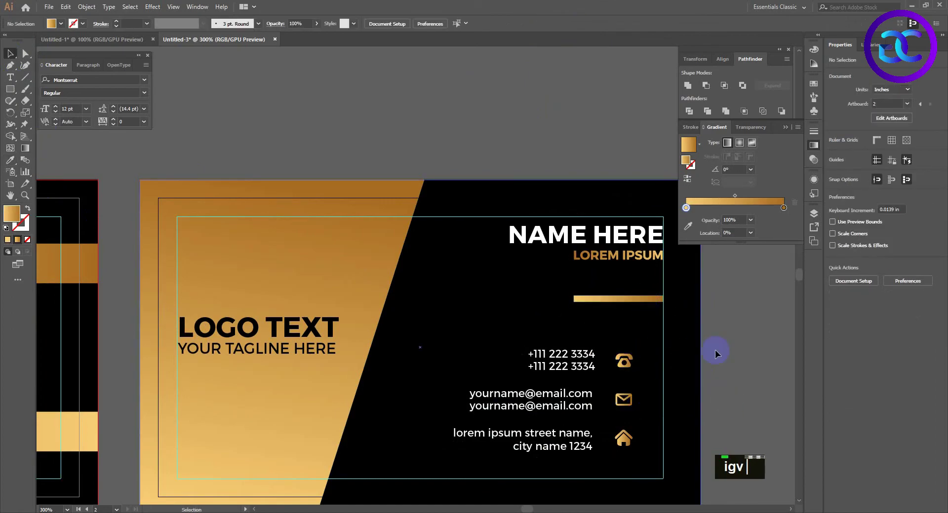
Move the phone, e-mail and address lines with their icons right so the icons meet the right safe guide.
{"action": "left_click", "coordinate": [688, 356]}
{"action": "left_click_drag", "start_coordinate": [488, 473], "coordinate": [657, 364]}
{"action": "left_click", "coordinate": [626, 360], "text": "shift"}
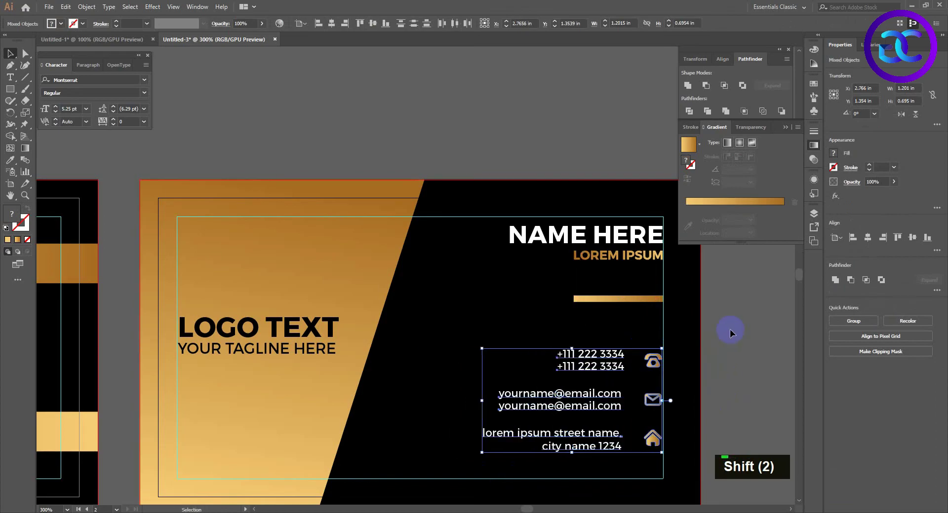
{"action": "left_click", "coordinate": [708, 393]}
Draw a gold gradient rectangle about 0.21 × 0.125 in beside the phone icon, flush with the card's right bleed edge.
{"action": "key", "text": "space"}
{"action": "left_click_drag", "start_coordinate": [708, 393], "coordinate": [663, 354]}
{"action": "double_click", "coordinate": [10, 89]}
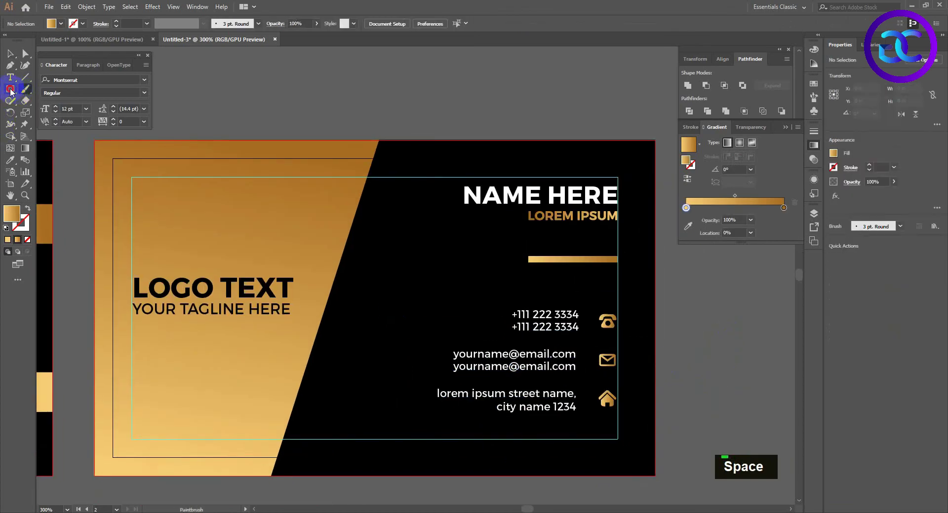
{"action": "scroll", "coordinate": [656, 302], "scroll_direction": "up", "scroll_amount": 1}
{"action": "left_click_drag", "start_coordinate": [655, 301], "coordinate": [620, 325]}
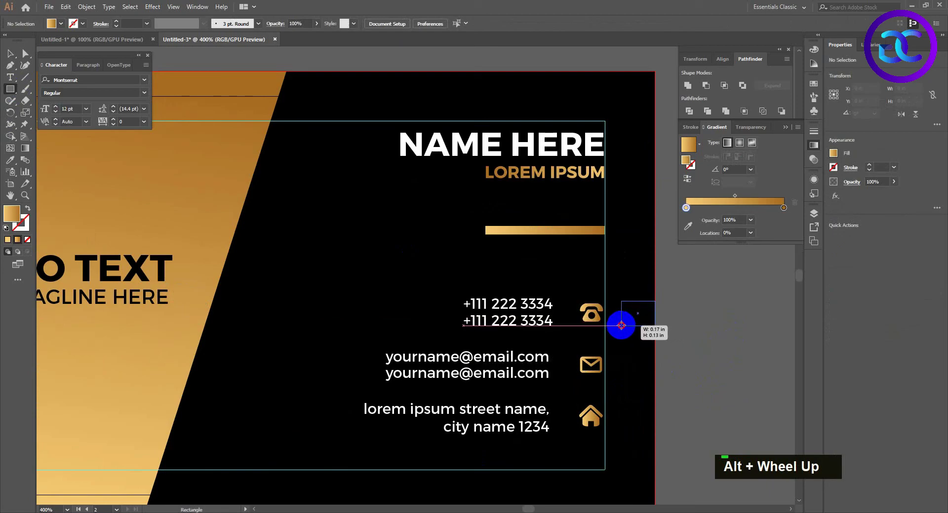
{"action": "left_click_drag", "start_coordinate": [622, 325], "coordinate": [622, 325]}
{"action": "scroll", "coordinate": [644, 359], "scroll_direction": "down", "scroll_amount": 2}
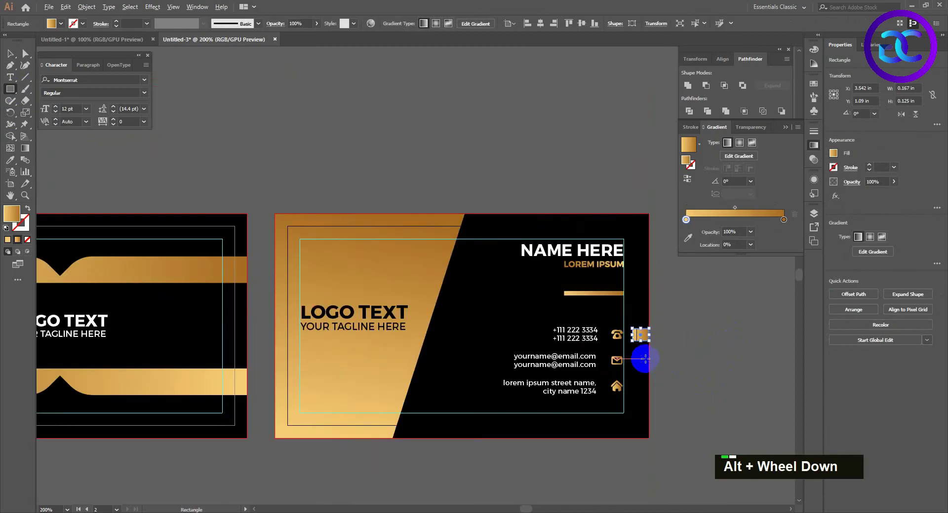
{"action": "scroll", "coordinate": [644, 359], "scroll_direction": "up", "scroll_amount": 2}
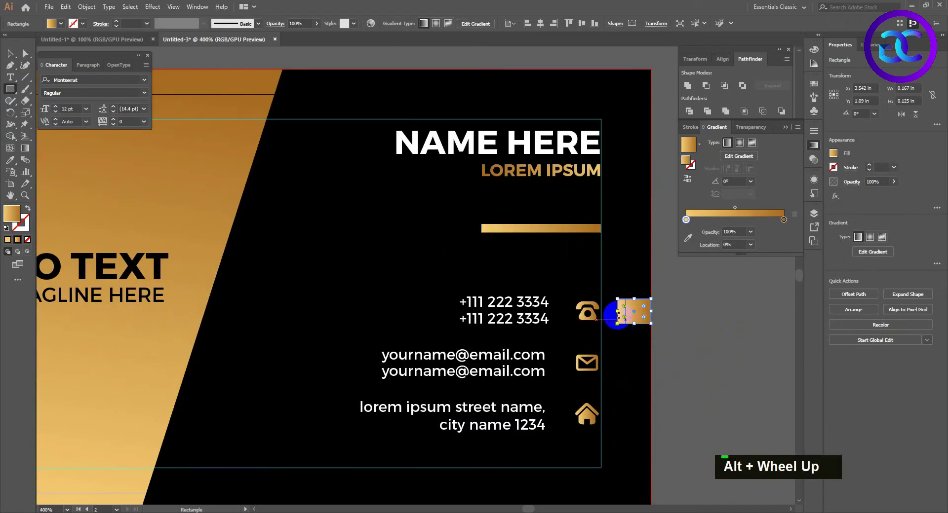
{"action": "left_click_drag", "start_coordinate": [610, 312], "coordinate": [610, 312]}
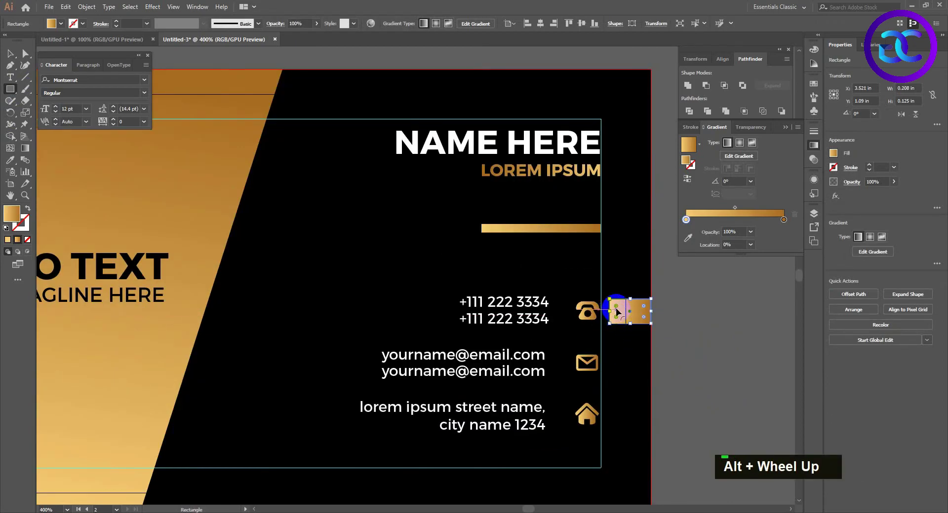
Fully round the rectangle's two left corners and place copies of it straight below, beside the mail and home icons.
{"action": "left_click", "coordinate": [617, 318], "text": "ctrl+shift"}
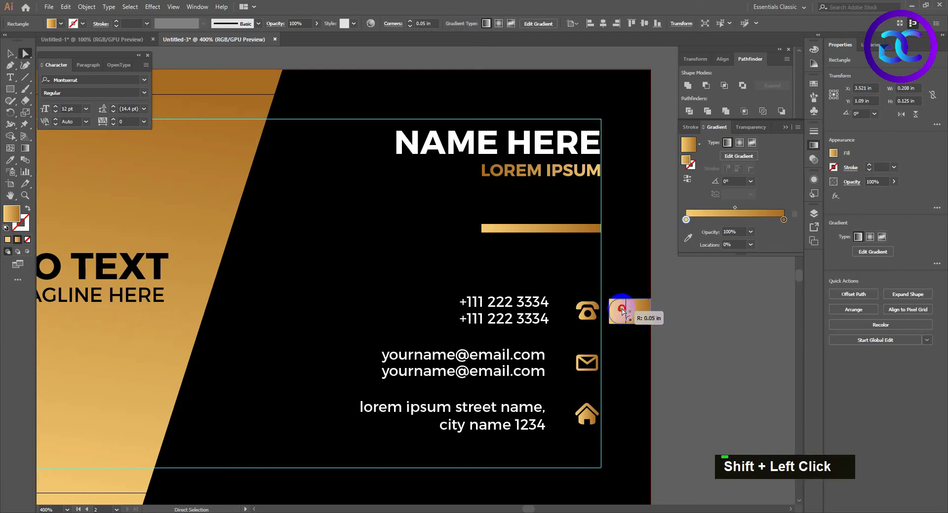
{"action": "left_click_drag", "start_coordinate": [622, 309], "coordinate": [635, 364]}
{"action": "key", "text": "v"}
{"action": "key", "text": "ctrl+d"}
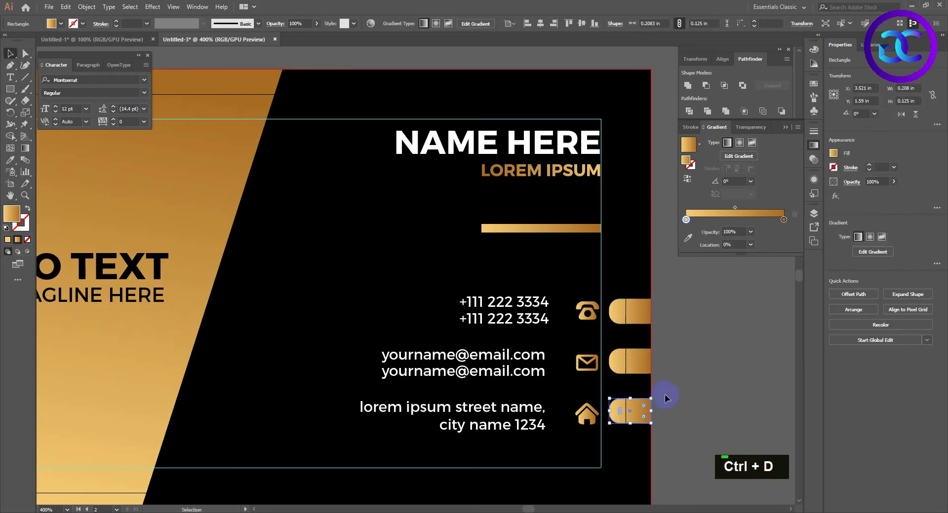
{"action": "left_click", "coordinate": [709, 401]}
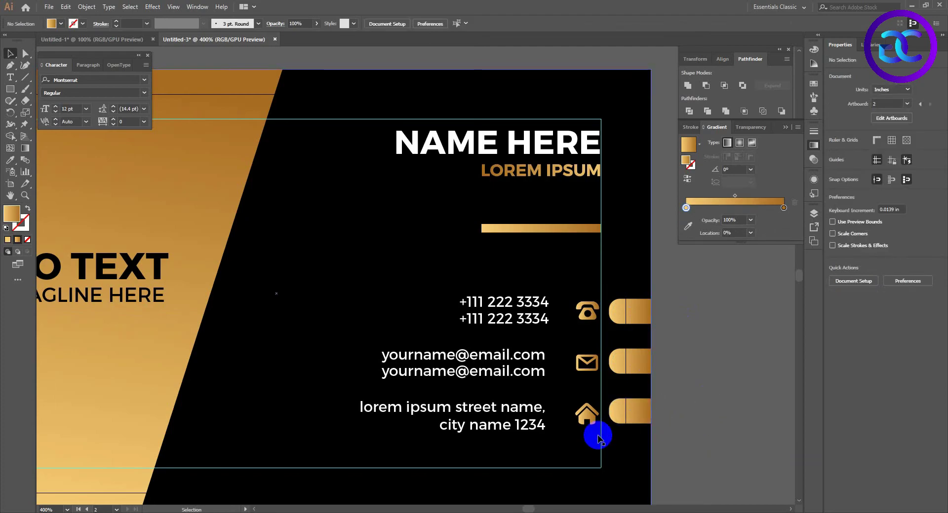
Nudge the two lower gold tabs vertically into line with the home and mail icons.
{"action": "left_click", "coordinate": [642, 411]}
{"action": "key", "text": "Up"}
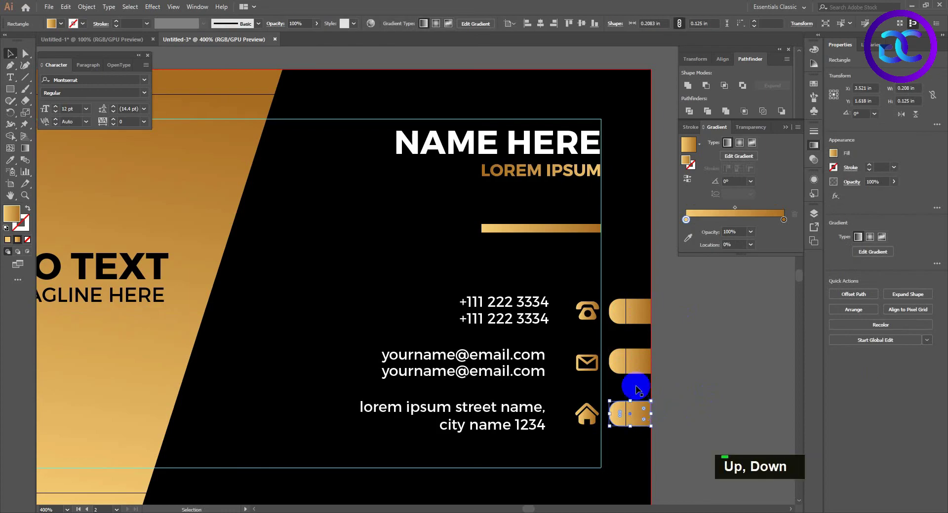
{"action": "left_click", "coordinate": [639, 369]}
{"action": "key", "text": "Down"}
{"action": "left_click", "coordinate": [697, 385]}
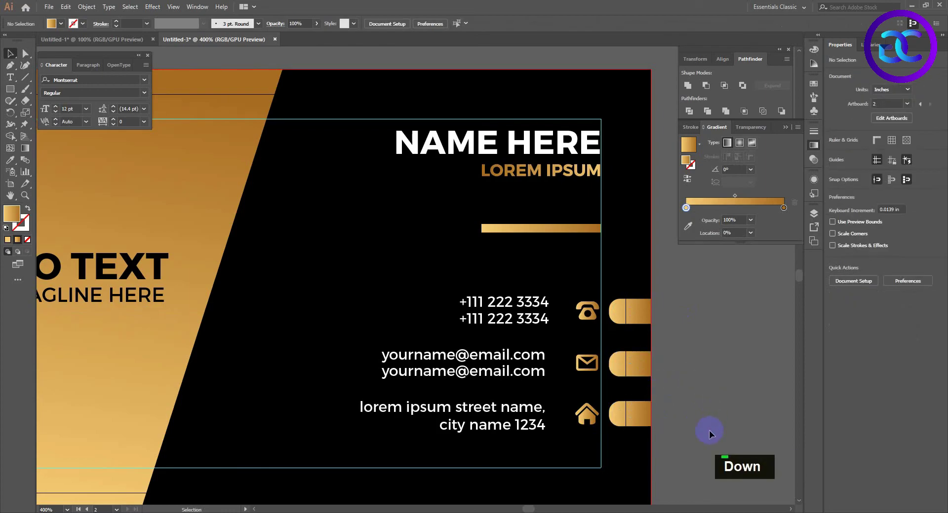
{"action": "scroll", "coordinate": [711, 400], "scroll_direction": "down", "scroll_amount": 1, "text": "alt"}
{"action": "scroll", "coordinate": [711, 398], "scroll_direction": "down", "scroll_amount": 1, "text": "alt"}
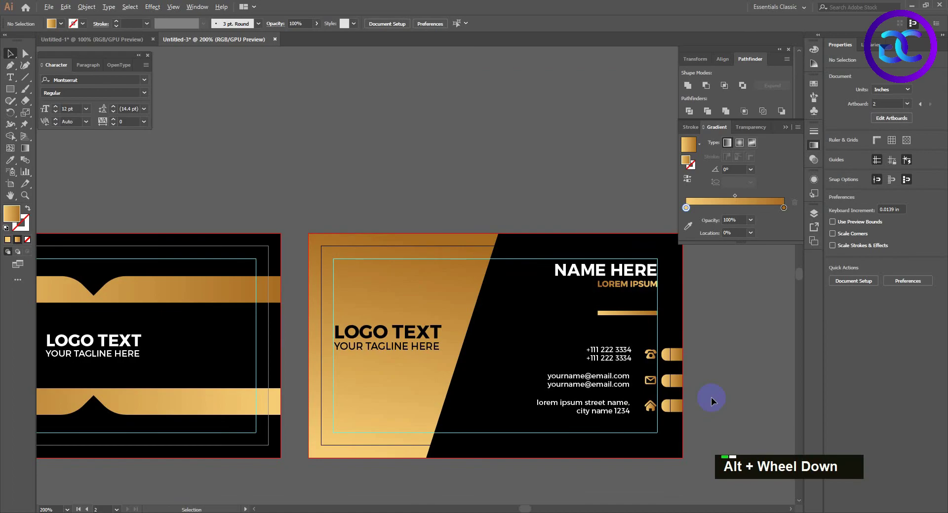
{"action": "scroll", "coordinate": [709, 404], "scroll_direction": "up", "scroll_amount": 1, "text": "alt"}
{"action": "scroll", "coordinate": [708, 403], "scroll_direction": "down", "scroll_amount": 2, "text": "alt"}
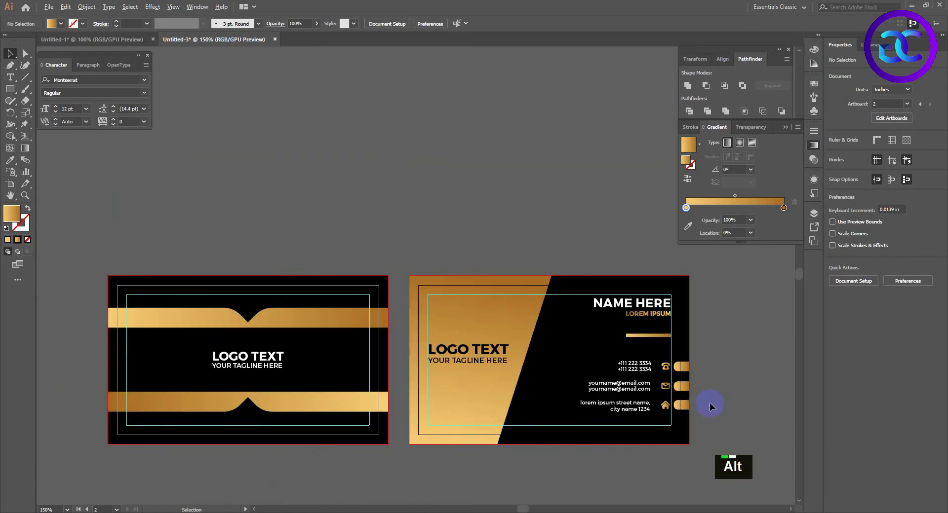
{"action": "scroll", "coordinate": [709, 403], "scroll_direction": "up", "scroll_amount": 1, "text": "alt"}
{"action": "scroll", "coordinate": [709, 403], "scroll_direction": "down", "scroll_amount": 1, "text": "alt"}
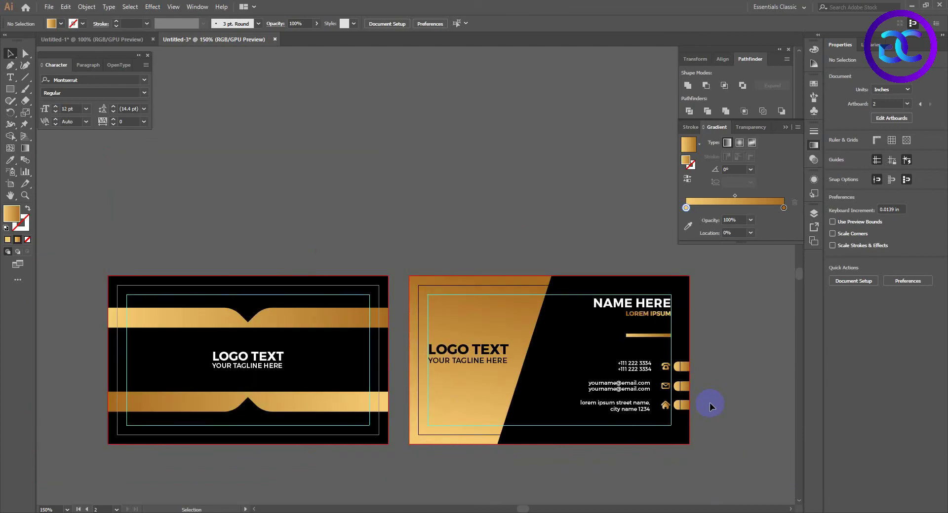
Draw a gold triangle about 0.98 in wide and 0.64 in high with the Pen tool, between the slanted panel's lower edge and the card's bottom edge.
{"action": "scroll", "coordinate": [710, 402], "scroll_direction": "up", "scroll_amount": 1, "text": "alt"}
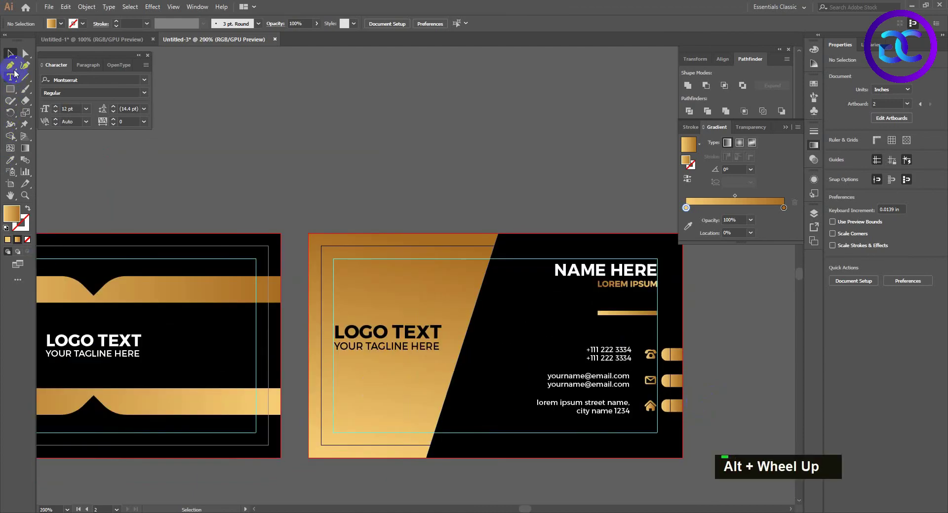
{"action": "left_click", "coordinate": [10, 65]}
{"action": "left_click", "coordinate": [446, 393]}
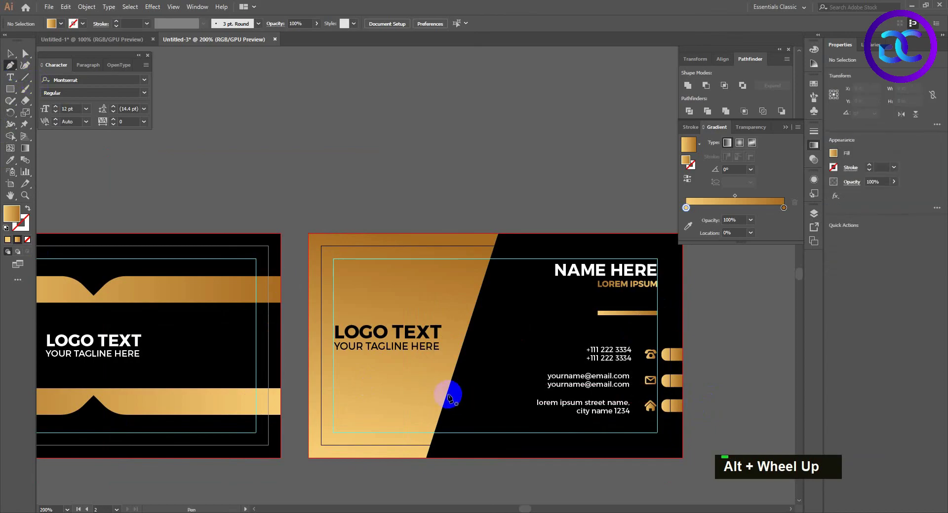
{"action": "left_click", "coordinate": [526, 458]}
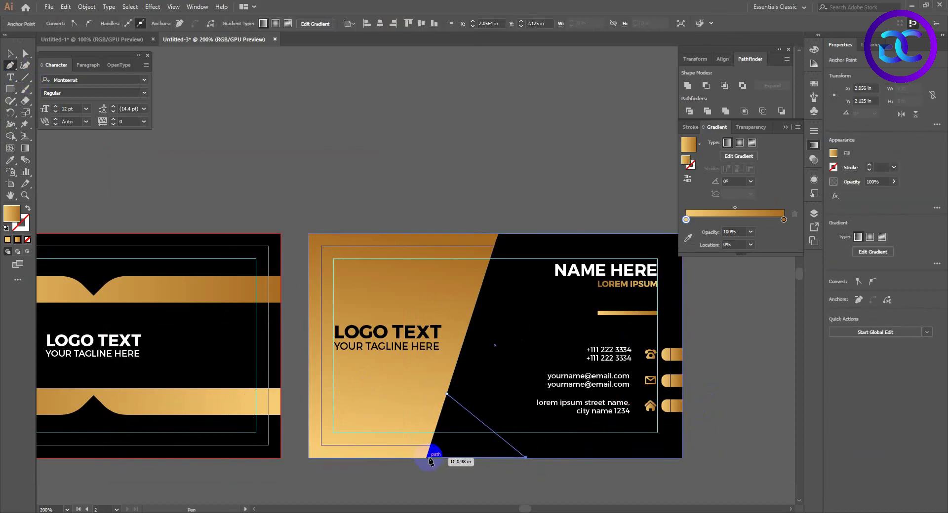
{"action": "left_click", "coordinate": [427, 458]}
{"action": "left_click", "coordinate": [446, 394]}
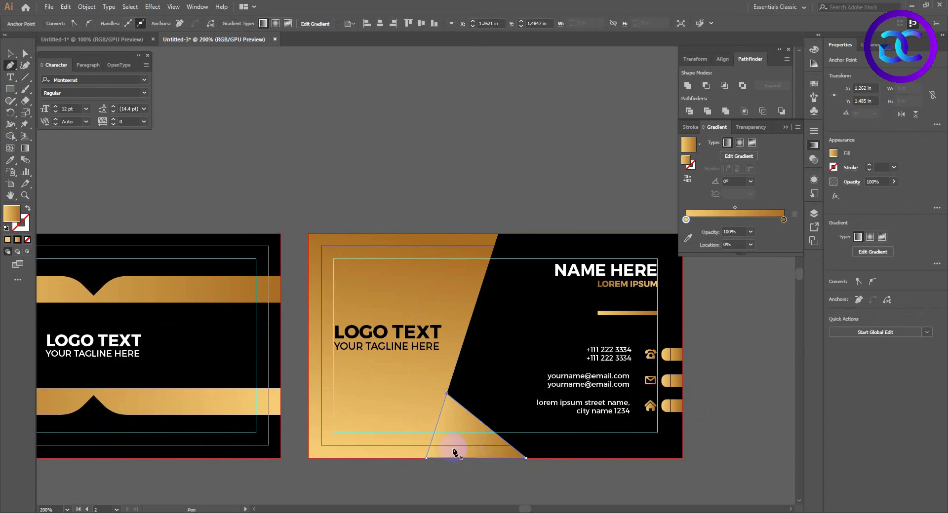
Redirect the triangle's gradient to about 174° so it runs from light gold at the right to dark gold beside the panel.
{"action": "key", "text": "g"}
{"action": "left_click_drag", "start_coordinate": [425, 448], "coordinate": [487, 442]}
{"action": "left_click_drag", "start_coordinate": [505, 445], "coordinate": [437, 438]}
{"action": "key", "text": "v"}
{"action": "left_click", "coordinate": [510, 485]}
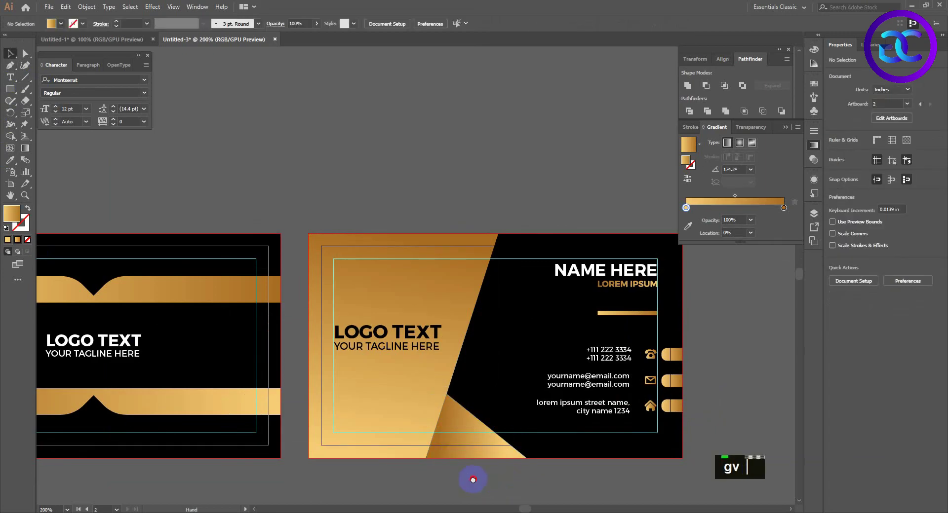
Enlarge the front card's logo text and tagline proportionally from their centre to about 1.19 × 0.33 in.
{"action": "left_click_drag", "start_coordinate": [464, 482], "coordinate": [493, 471]}
{"action": "scroll", "coordinate": [499, 477], "scroll_direction": "down", "scroll_amount": 1}
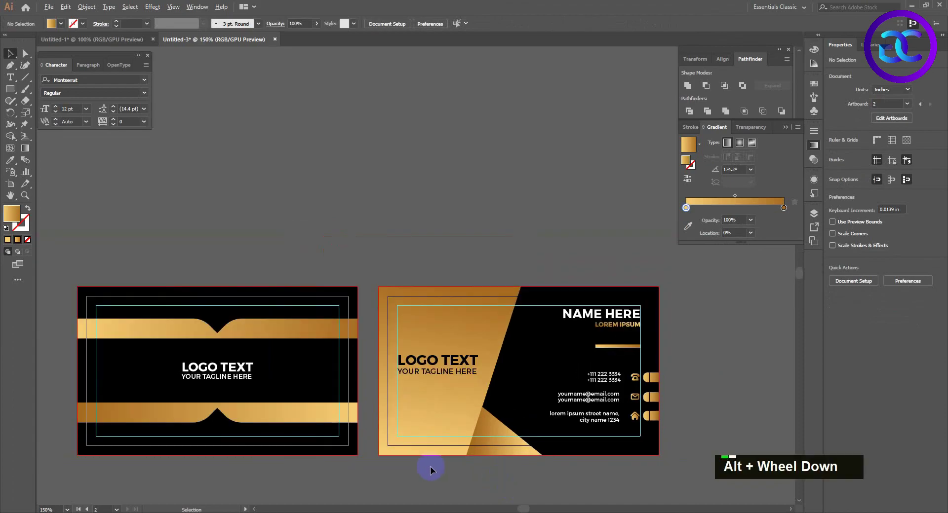
{"action": "scroll", "coordinate": [430, 467], "scroll_direction": "up", "scroll_amount": 1}
{"action": "left_click", "coordinate": [177, 355]}
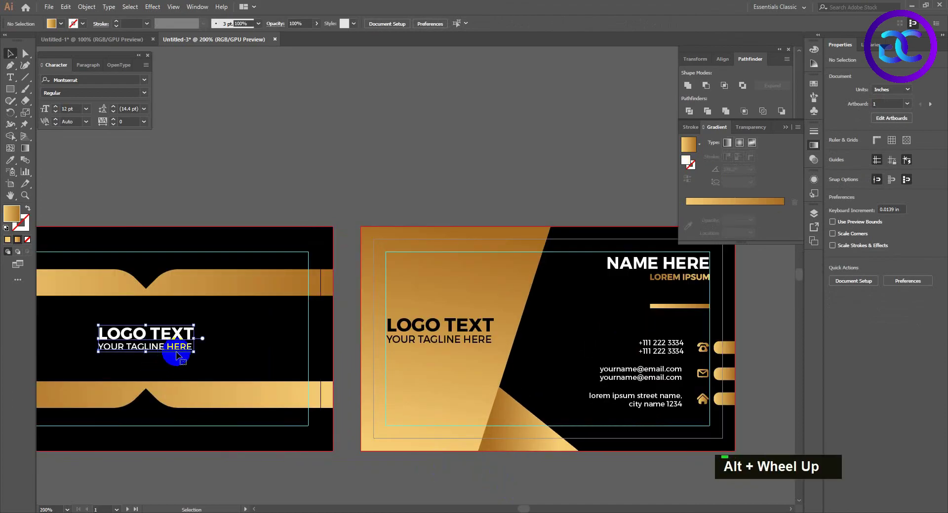
{"action": "left_click_drag", "start_coordinate": [193, 352], "coordinate": [206, 358]}
{"action": "left_click", "coordinate": [227, 443]}
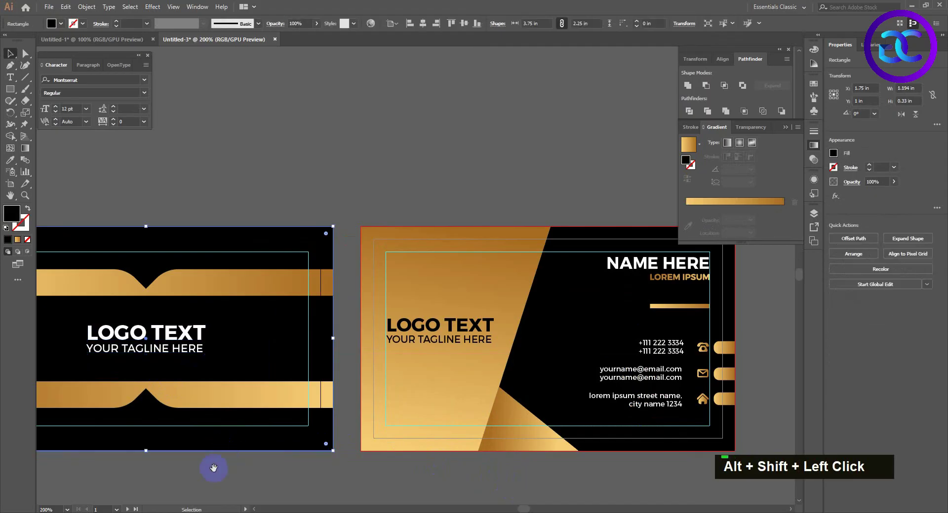
{"action": "left_click_drag", "start_coordinate": [214, 468], "coordinate": [328, 463]}
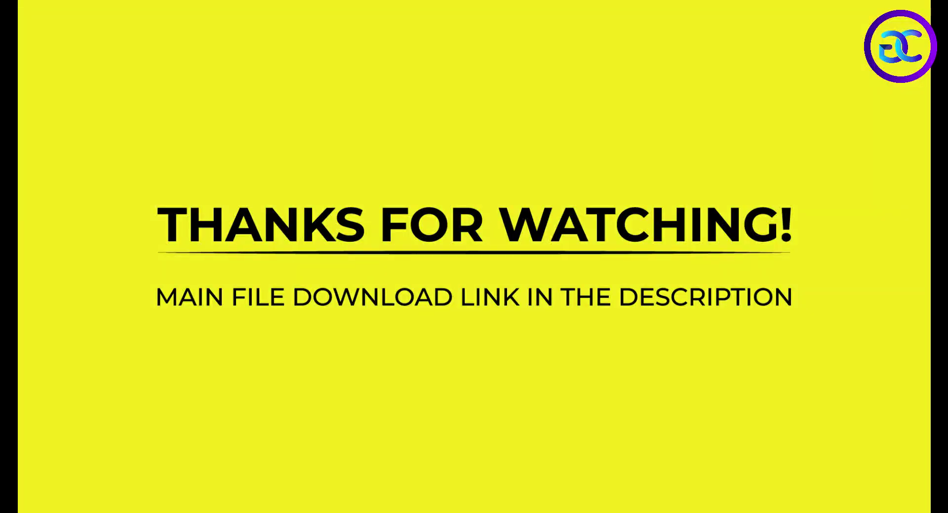